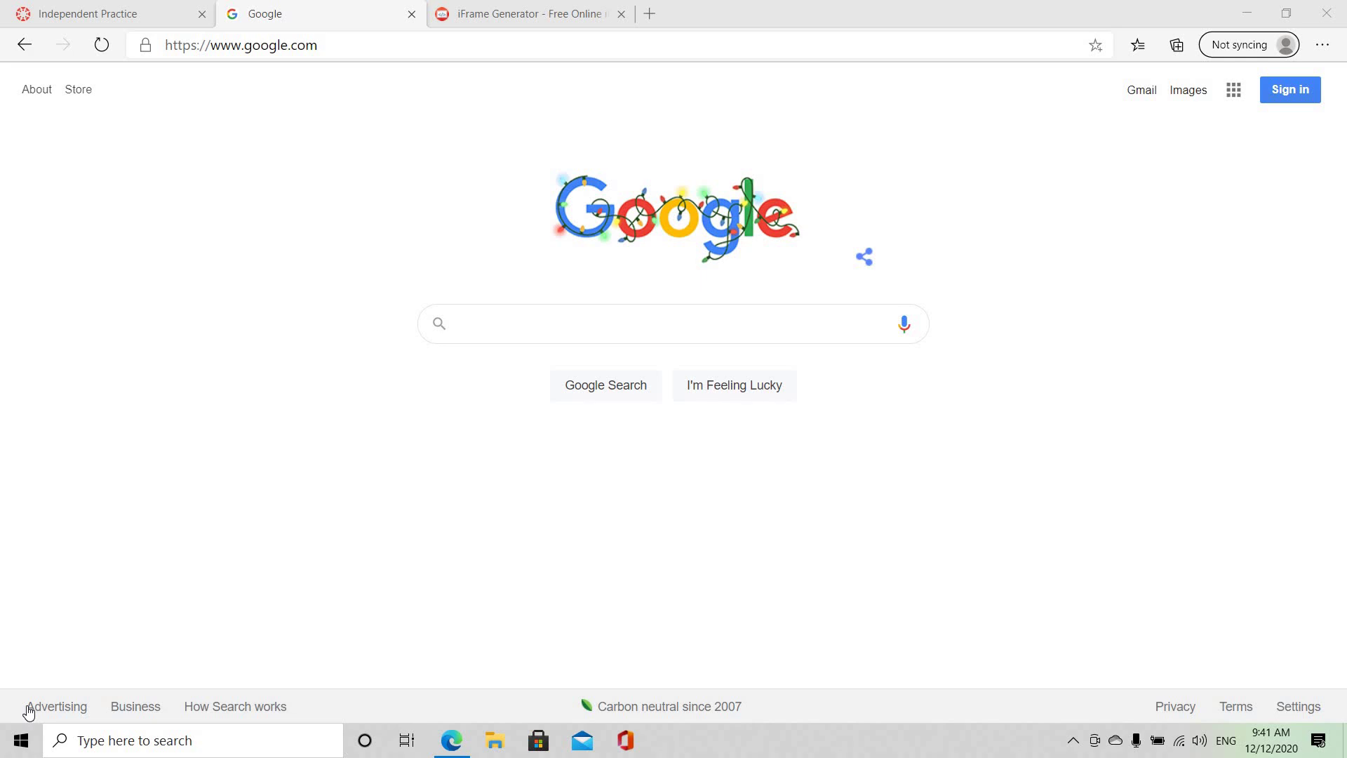
# Search Google for 'quizizz' and go to the Quizizz teacher home page.
pyautogui.click(516, 308)
pyautogui.write('qui')
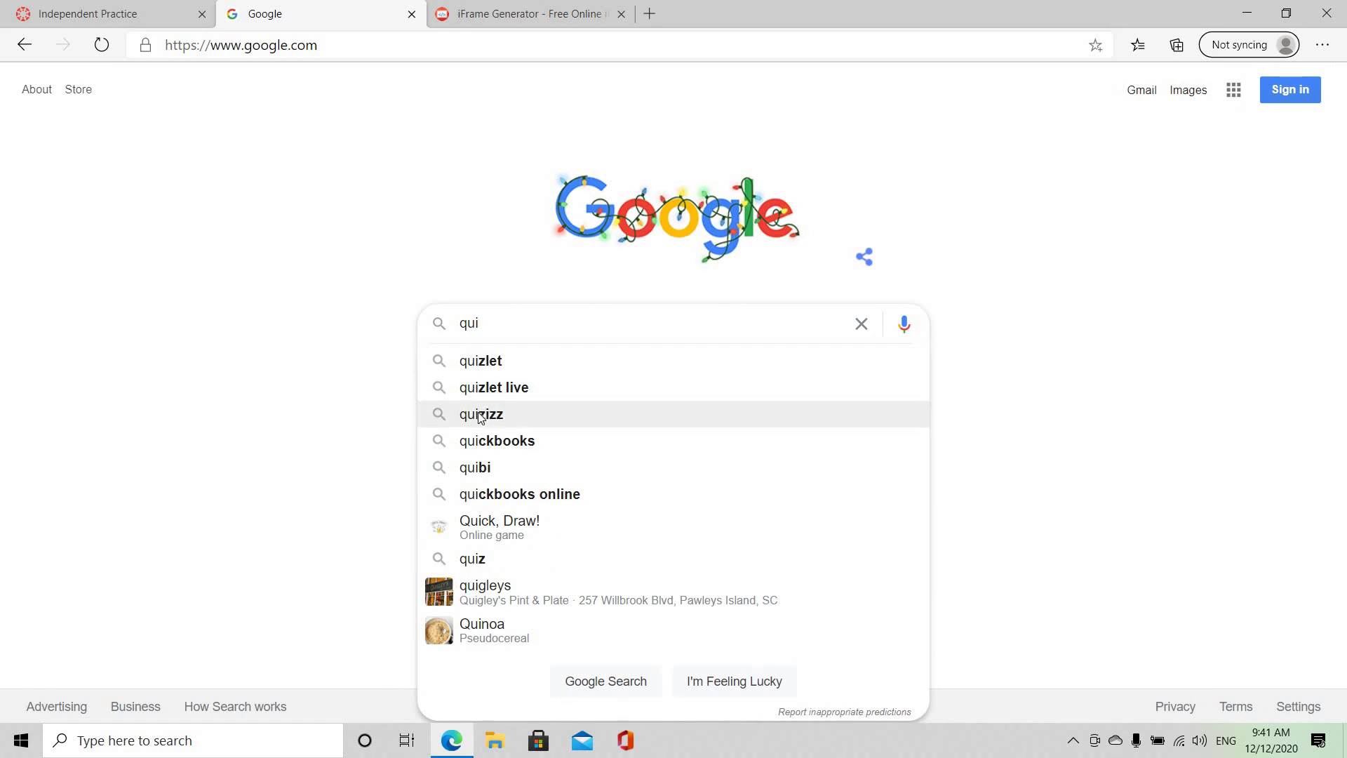
pyautogui.click(480, 414)
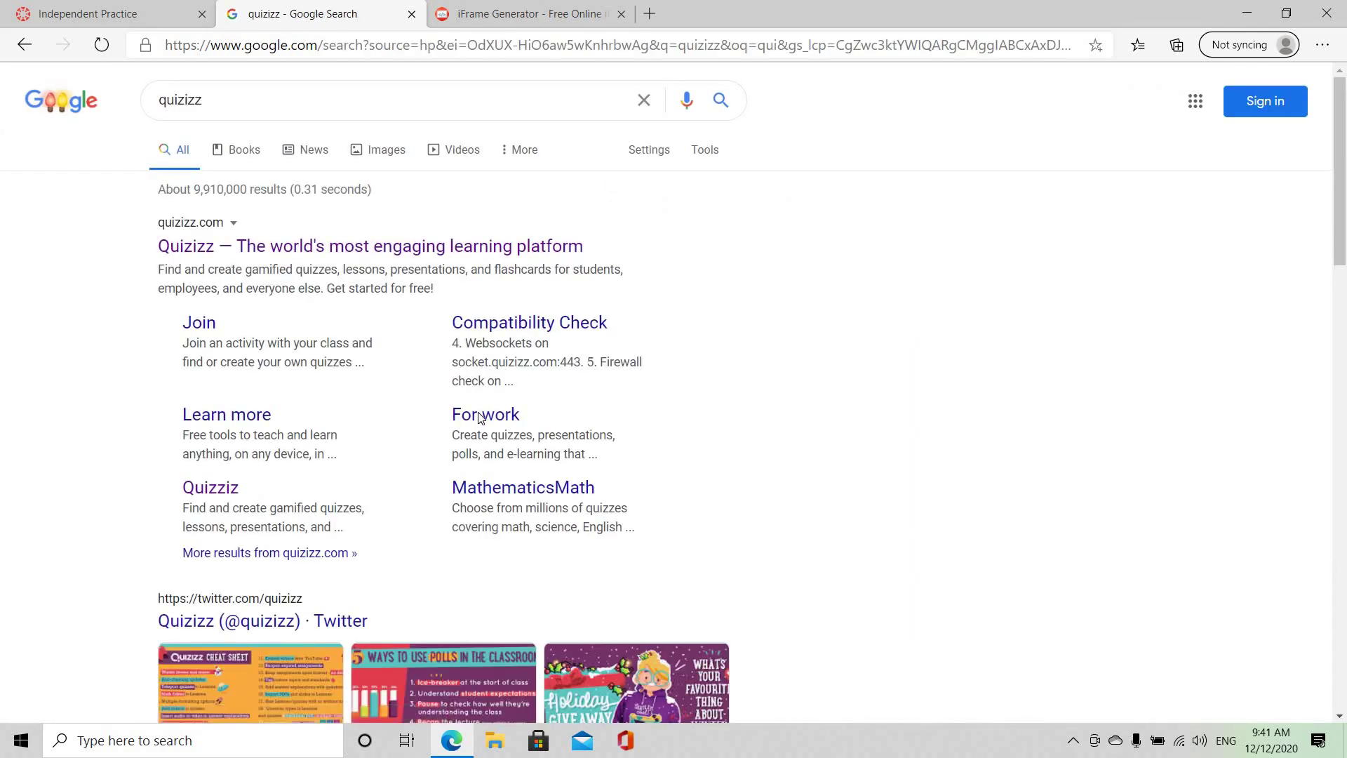
pyautogui.click(374, 247)
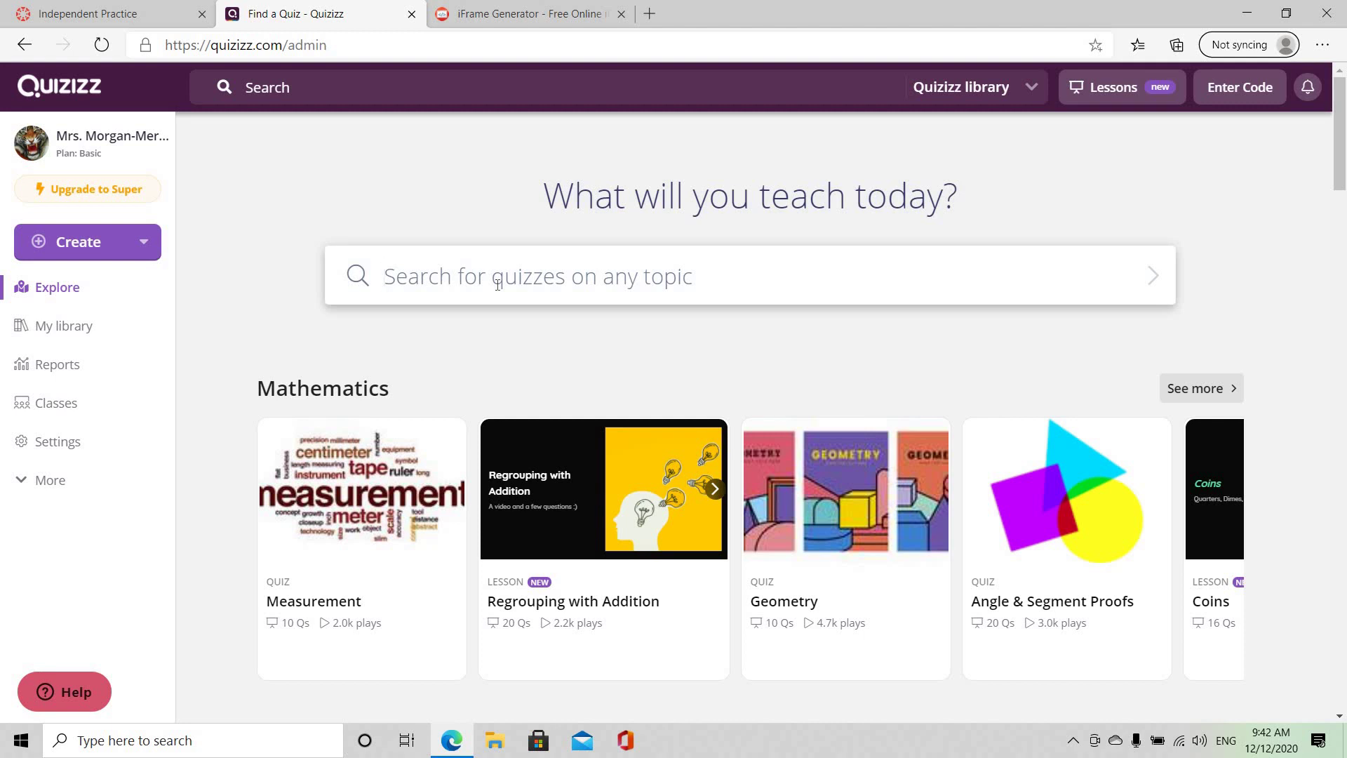
# Search Quizizz for 'parts of speech' and filter results to High School and English.
pyautogui.write('parts')
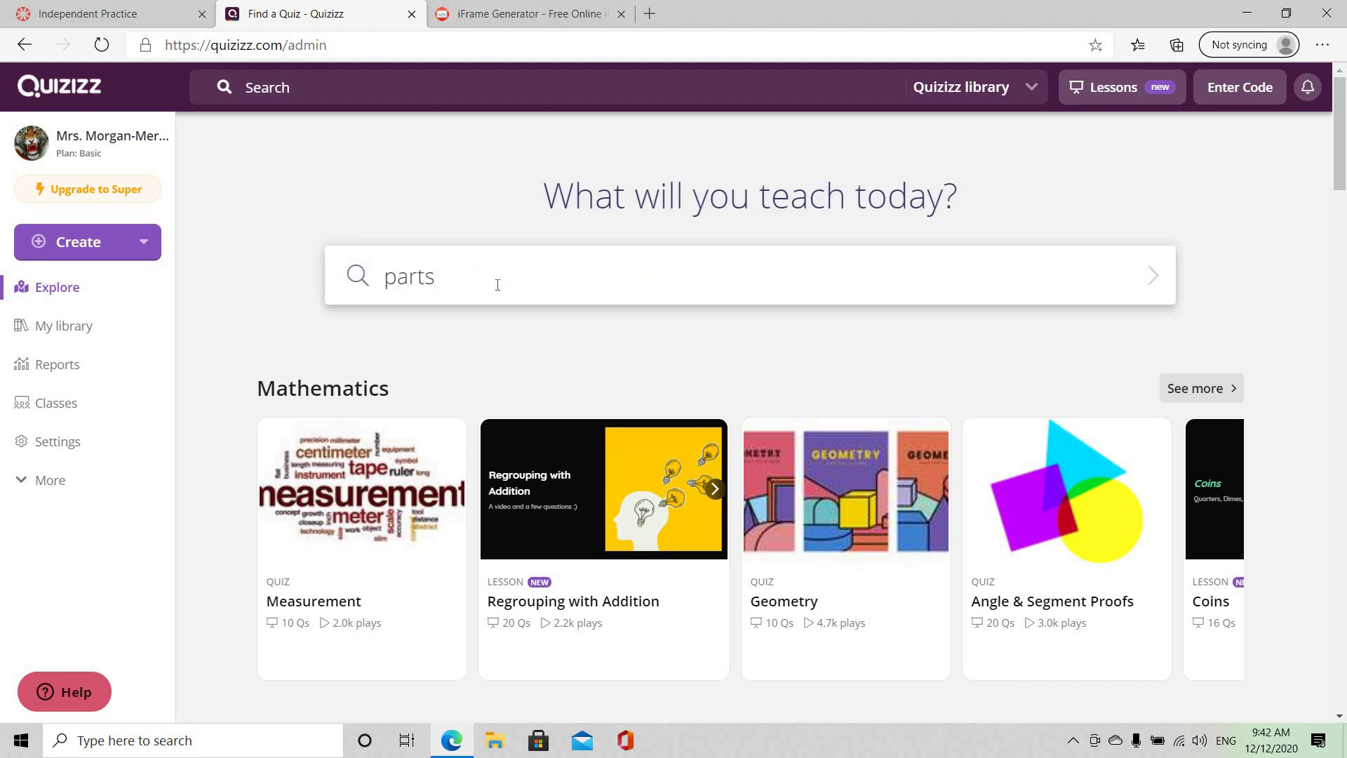
pyautogui.write(' of speech')
pyautogui.press('Return')
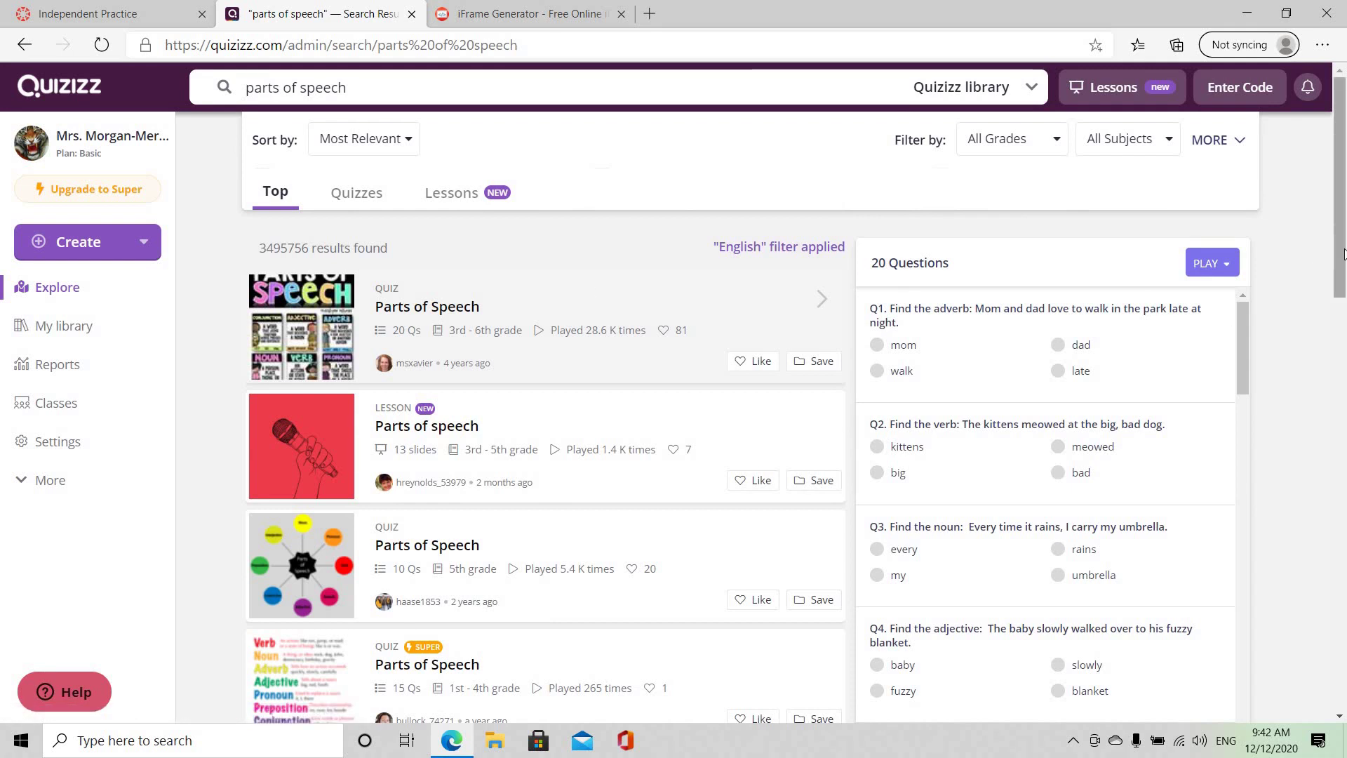
pyautogui.moveTo(1344, 254); pyautogui.dragTo(1312, 254)
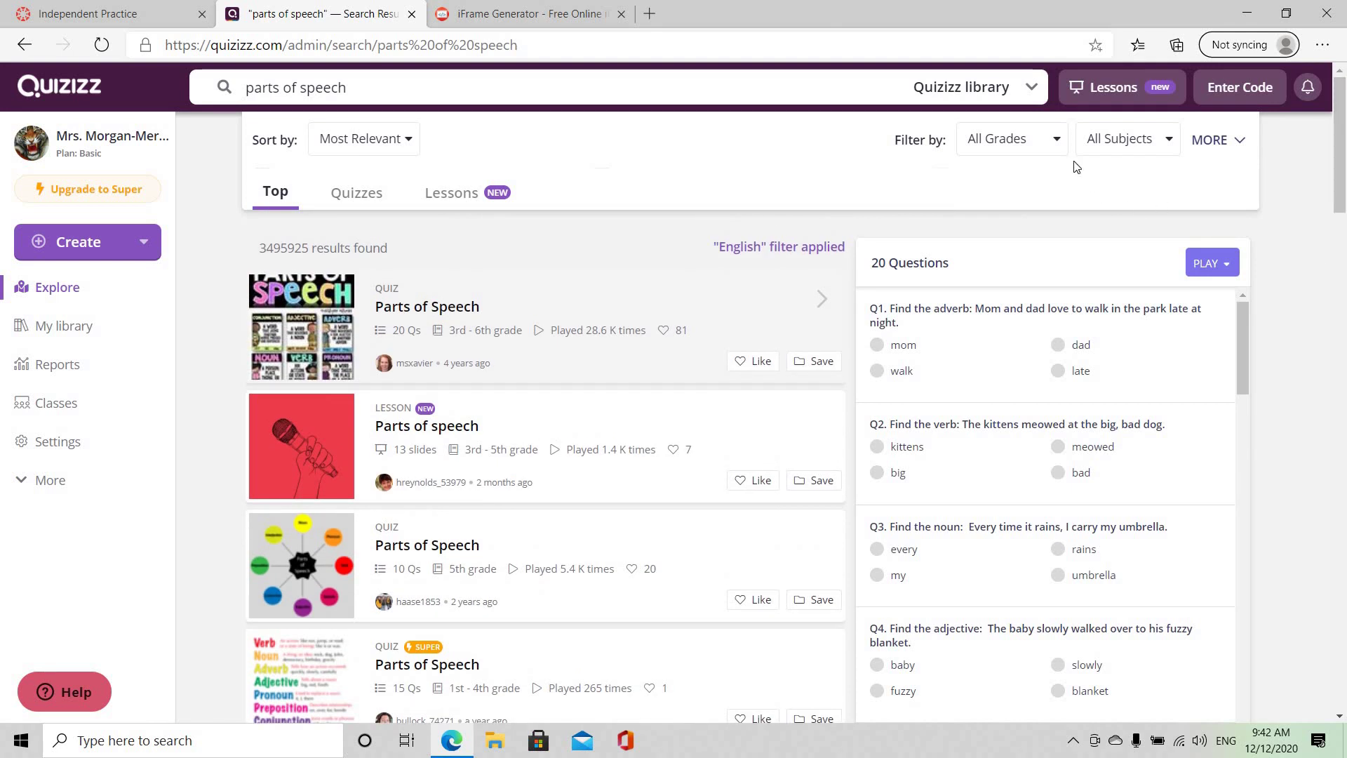
pyautogui.click(1057, 148)
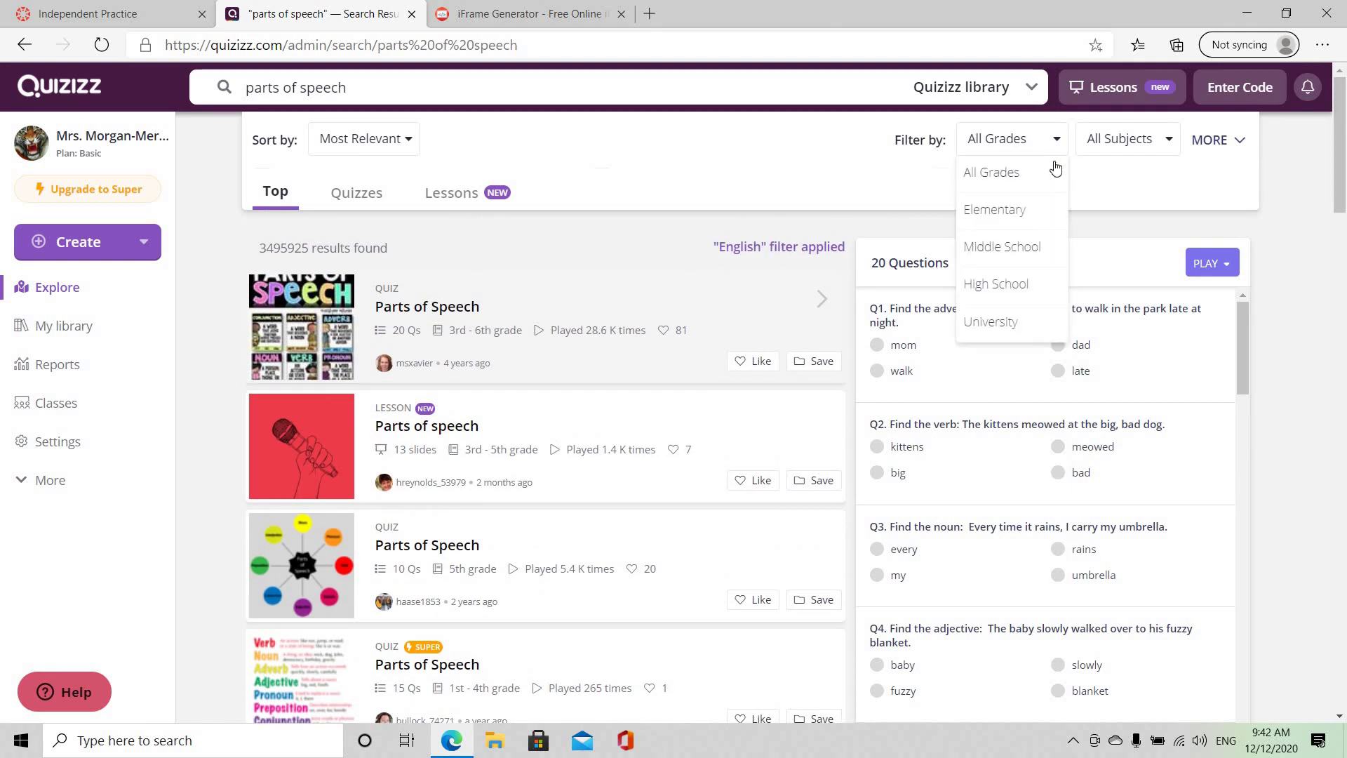
pyautogui.click(1037, 287)
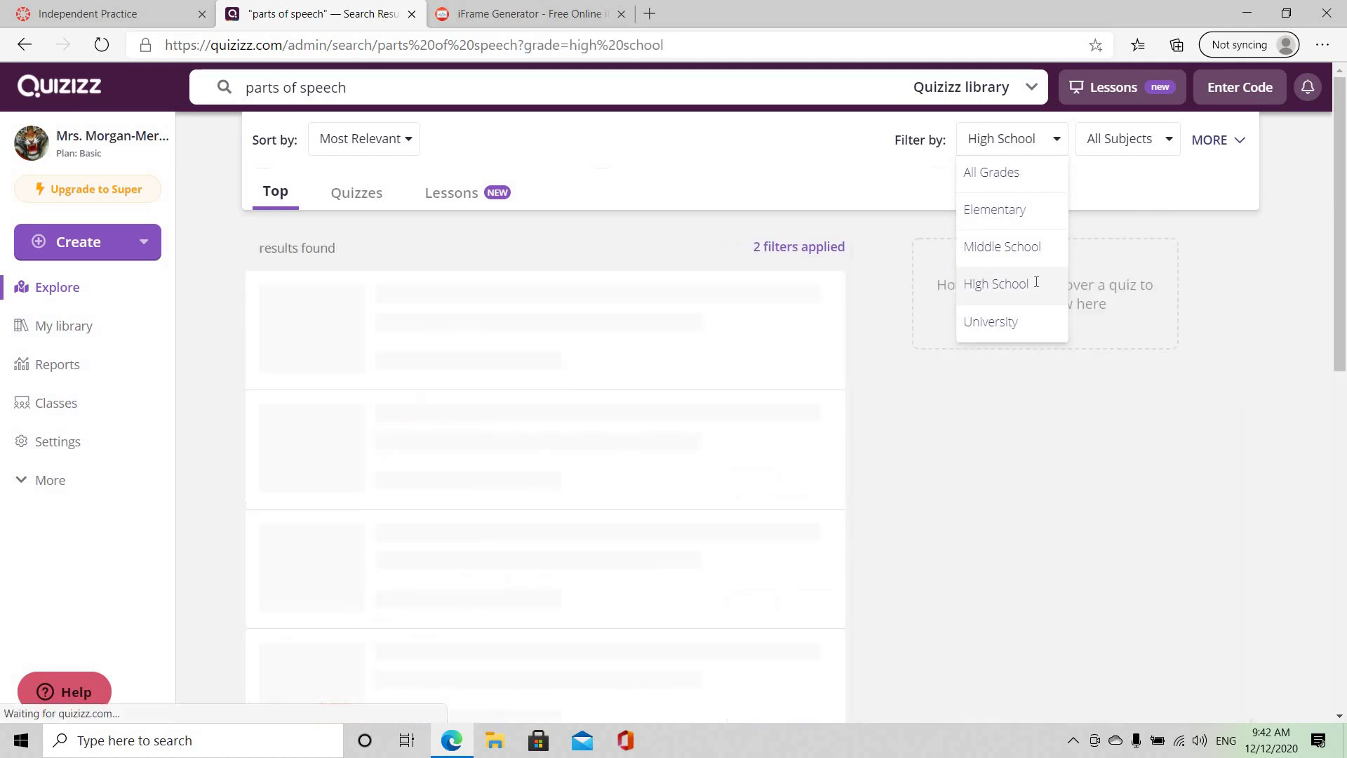
pyautogui.click(1170, 144)
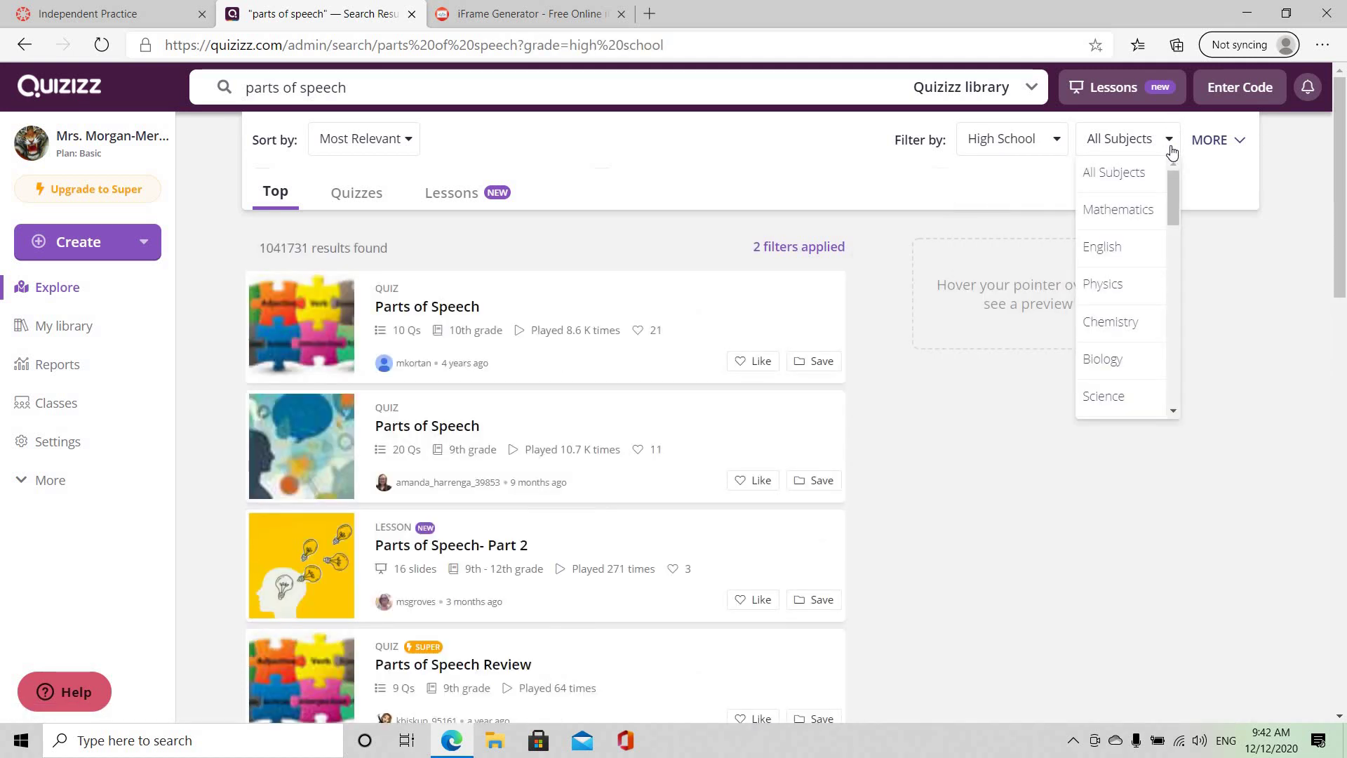
pyautogui.click(1123, 249)
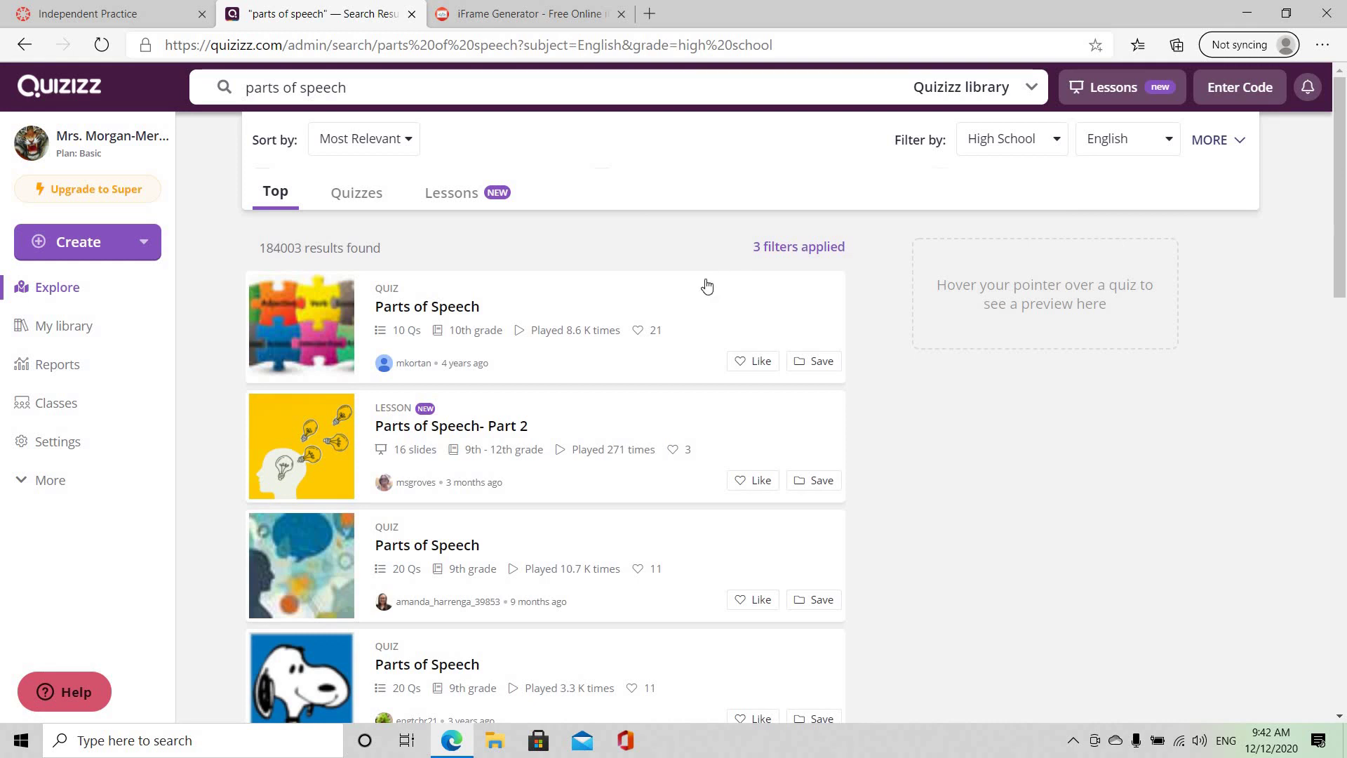
# Open the 10-question 10th-grade Parts of Speech quiz from the results.
pyautogui.moveTo(708, 285)
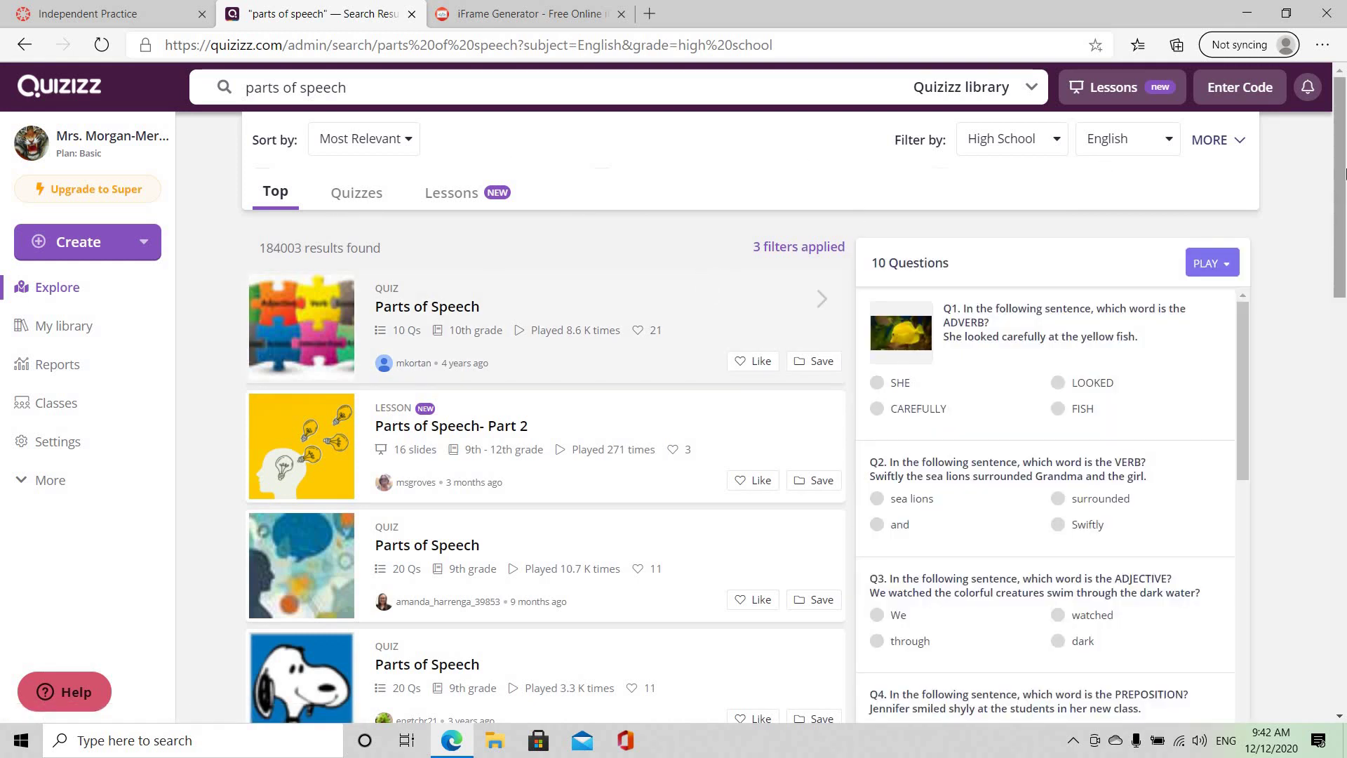
pyautogui.scroll(-1, 1345, 332)
pyautogui.scroll(-10, 1346, 331)
pyautogui.scroll(11, 1324, 153)
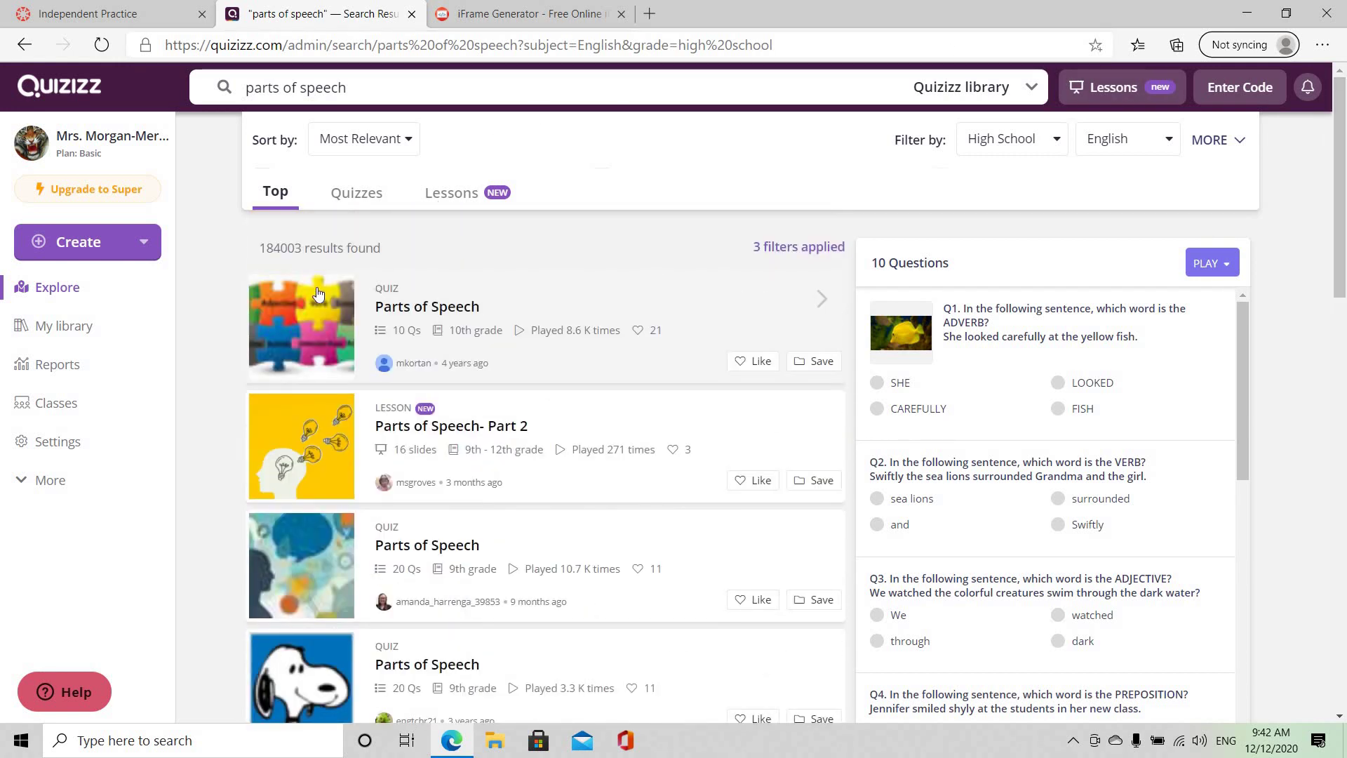
pyautogui.click(317, 334)
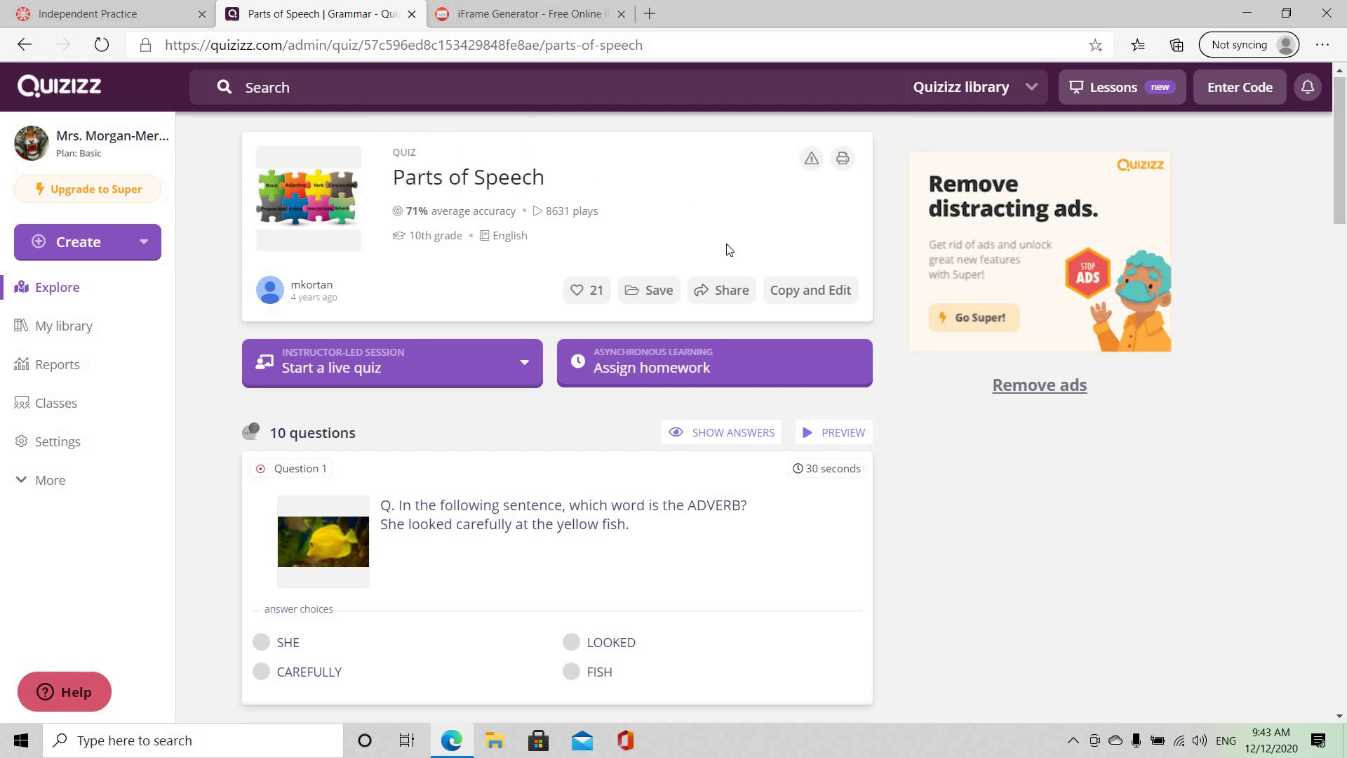
# Assign the quiz as homework with the deadline set to December 16, hour 03, PM.
pyautogui.click(710, 356)
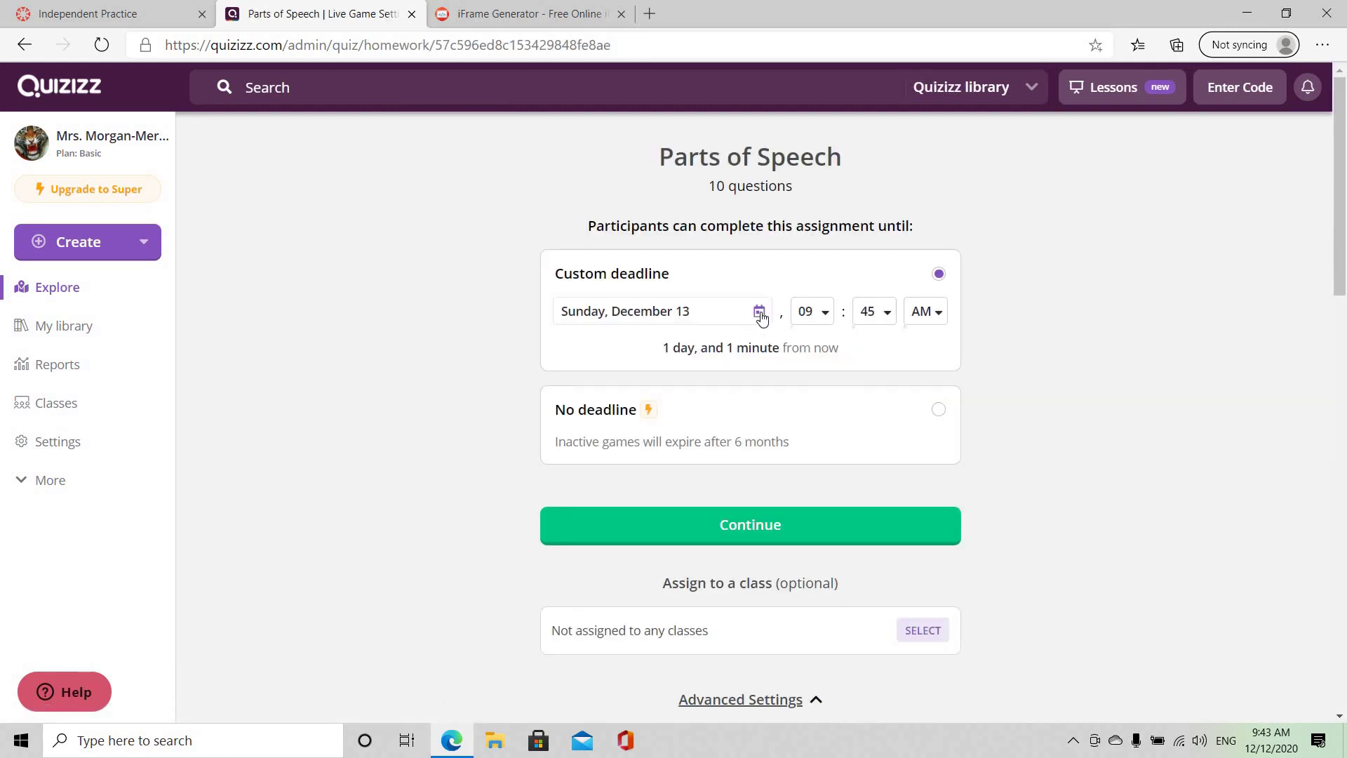
pyautogui.click(761, 314)
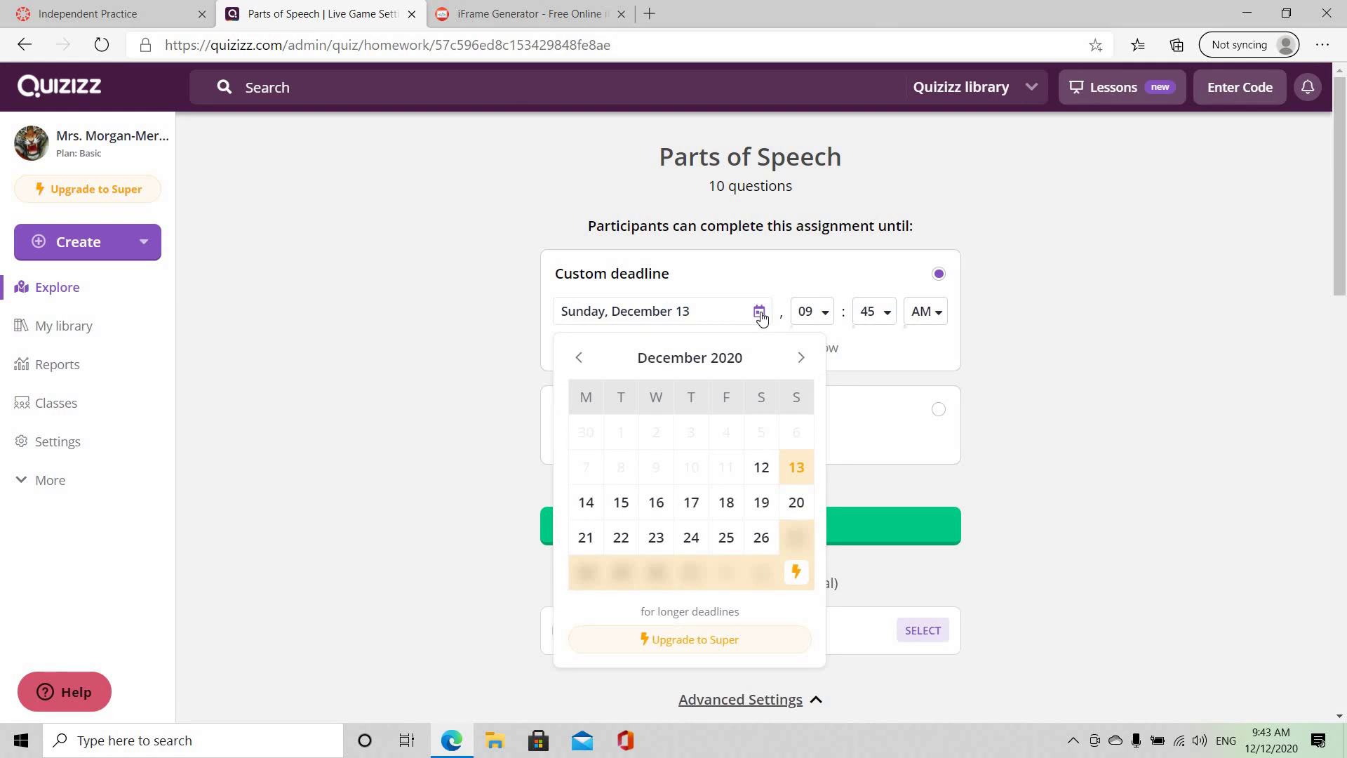
pyautogui.click(657, 502)
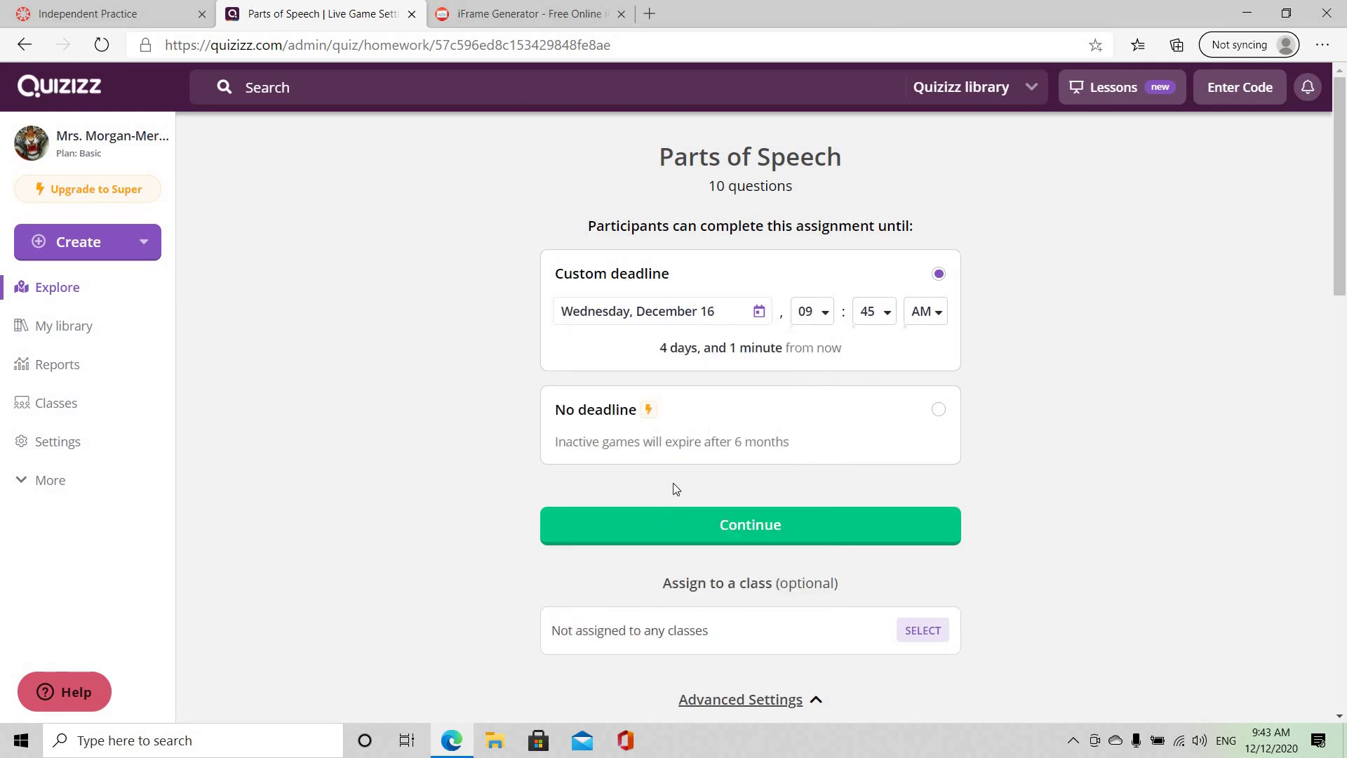
pyautogui.click(831, 324)
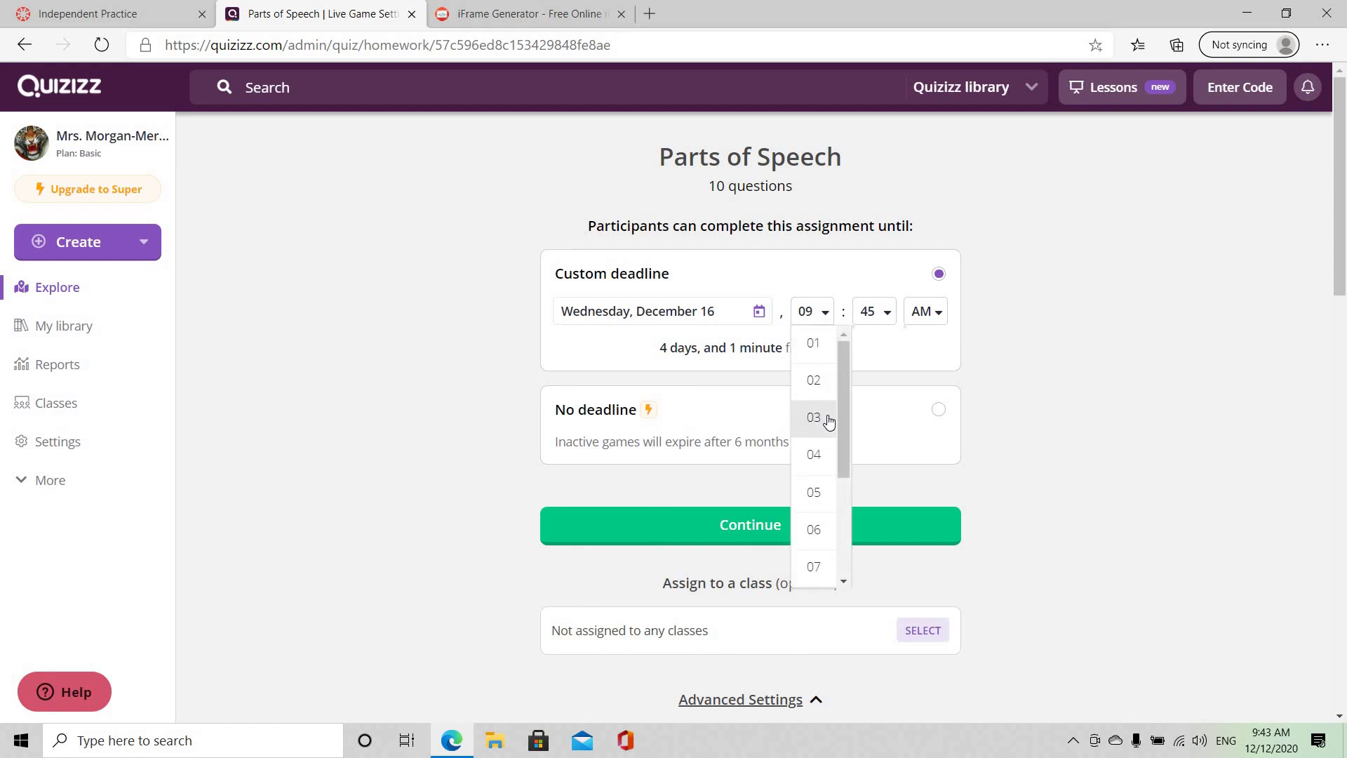
pyautogui.click(829, 419)
pyautogui.click(888, 322)
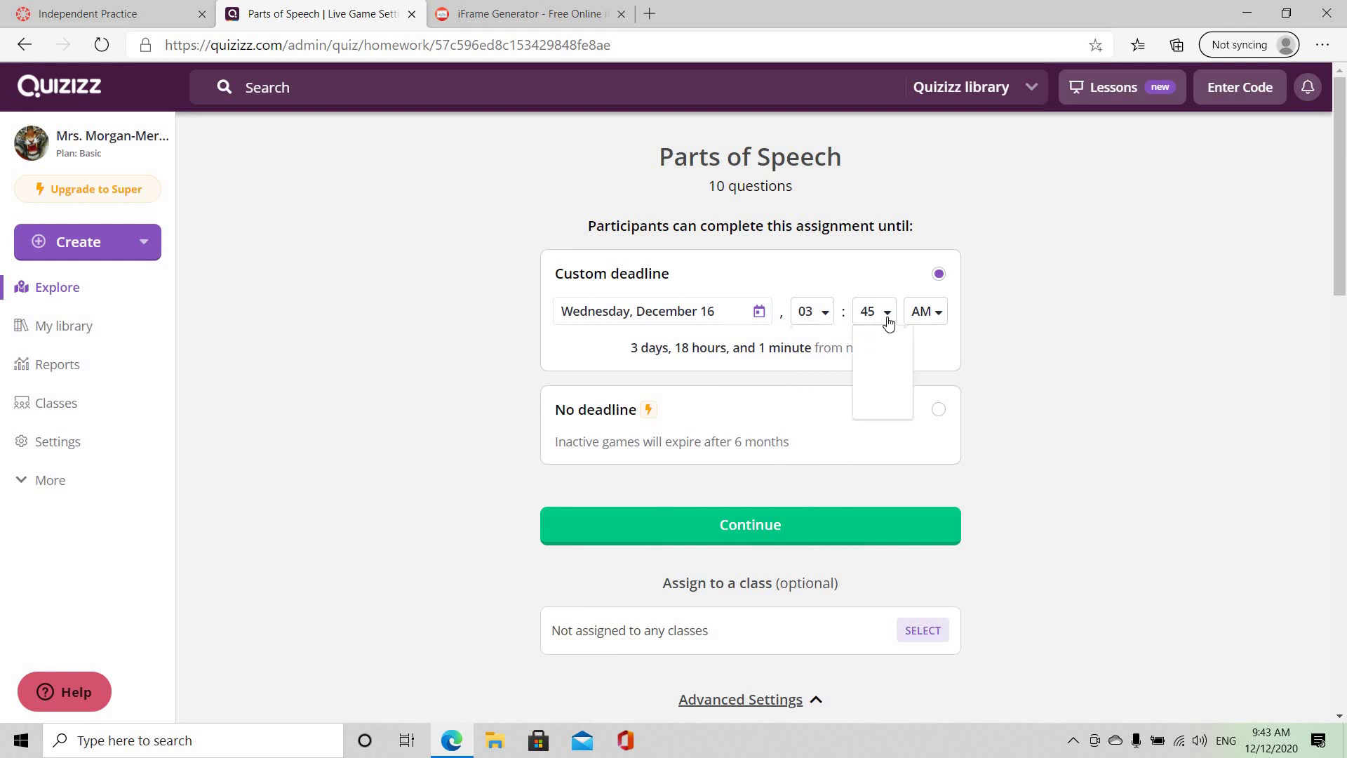
pyautogui.click(939, 317)
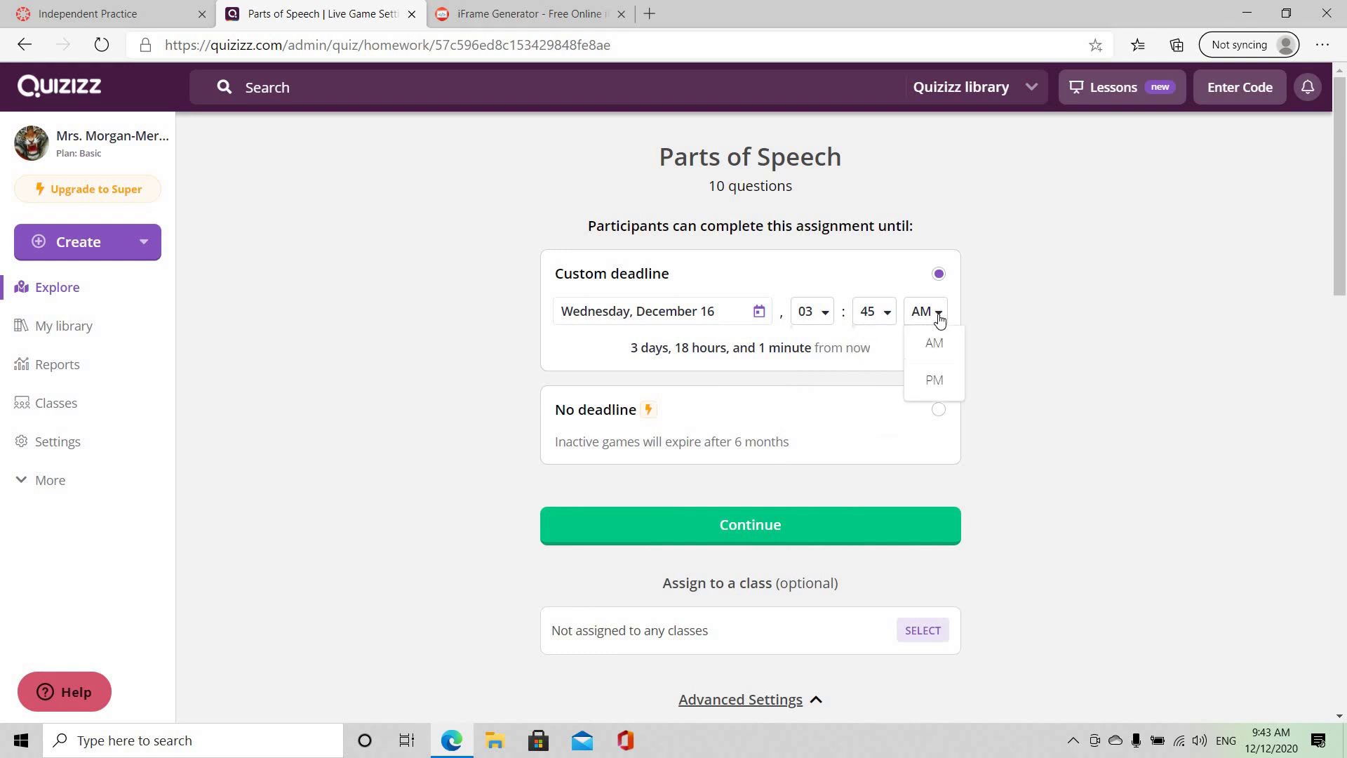
pyautogui.click(943, 390)
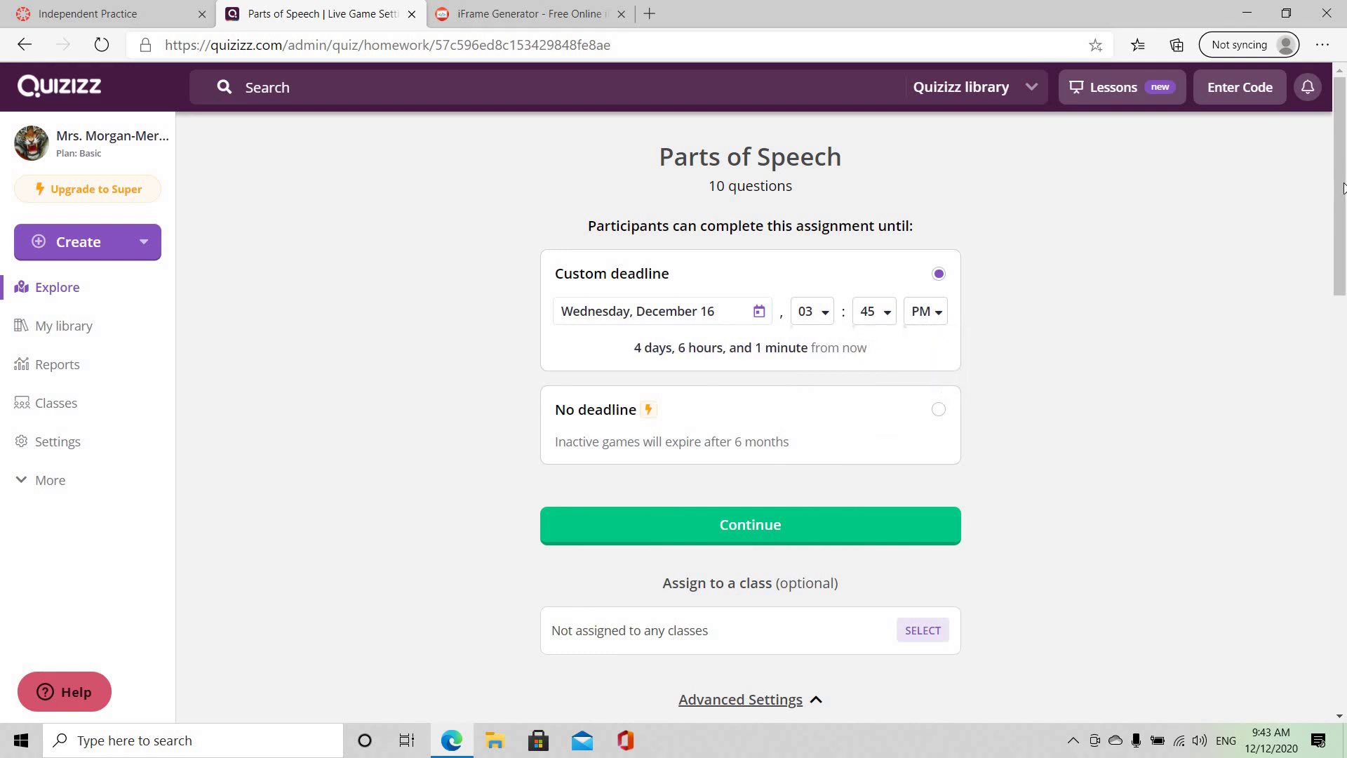
# Leave the default advanced settings and the Random meme set, and create the homework assignment.
pyautogui.moveTo(1344, 190); pyautogui.dragTo(1345, 547)
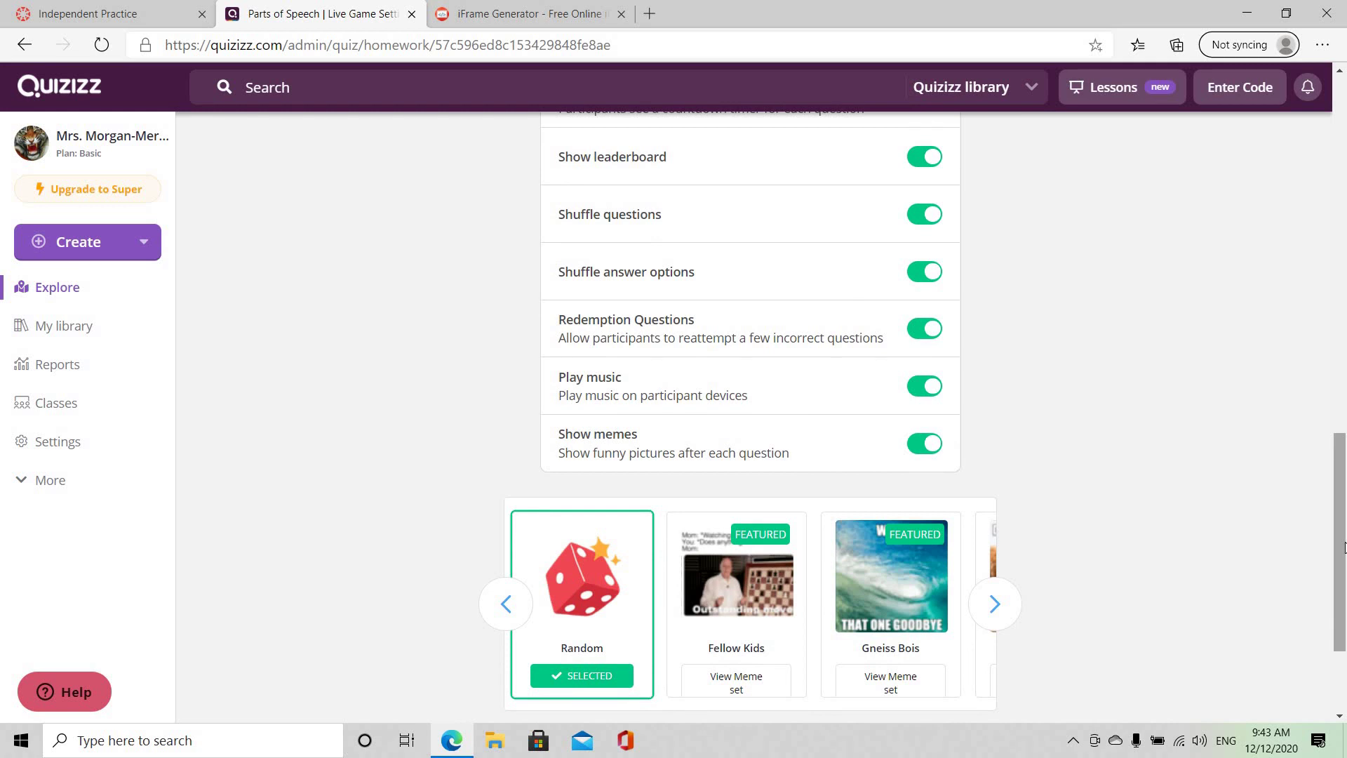
pyautogui.moveTo(1344, 547); pyautogui.dragTo(1345, 584)
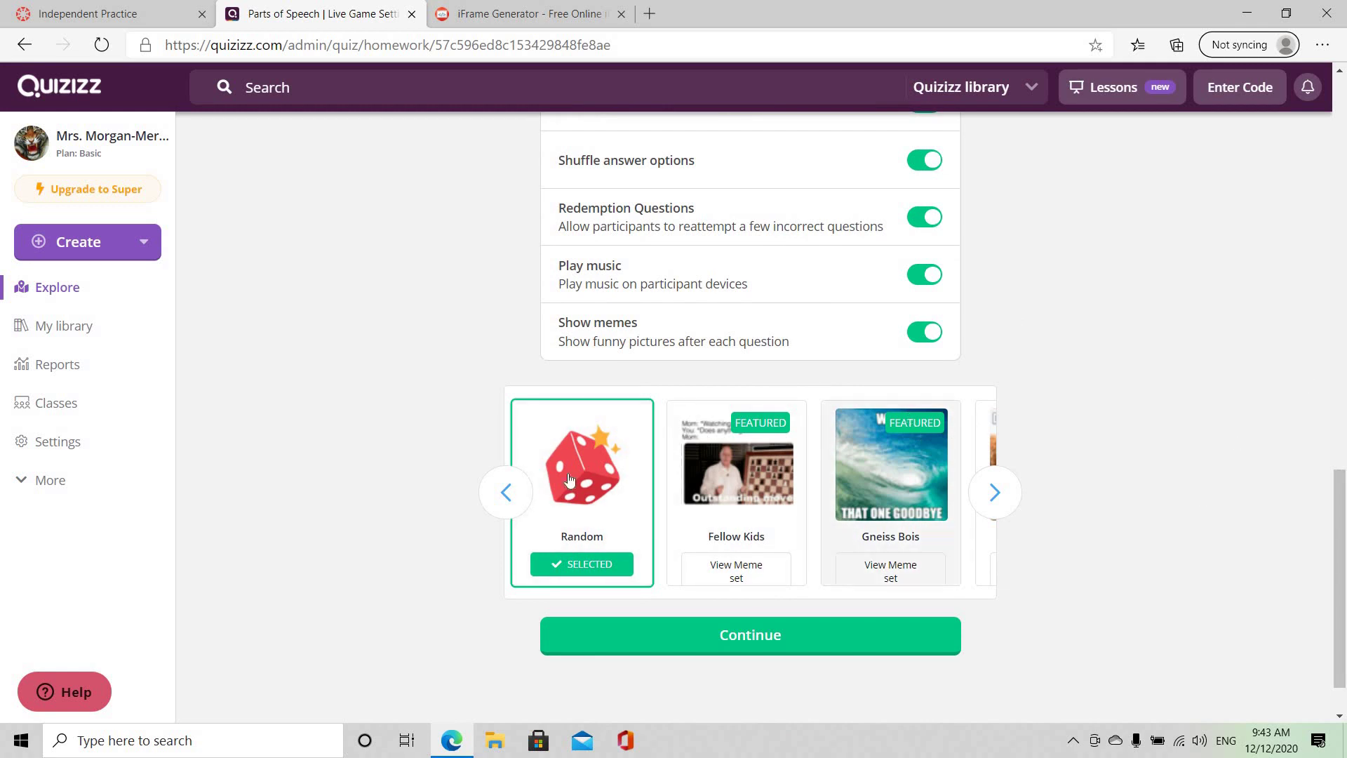
pyautogui.click(994, 491)
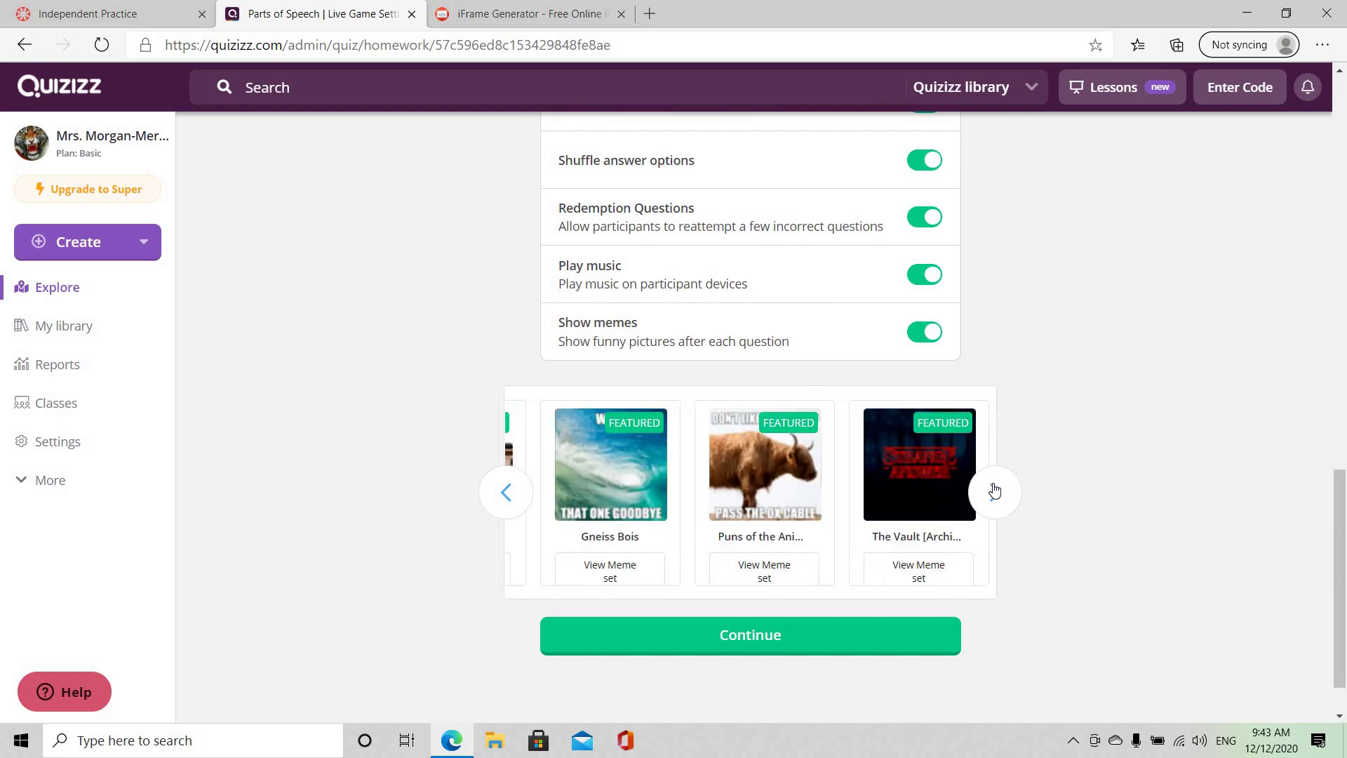
pyautogui.click(501, 499)
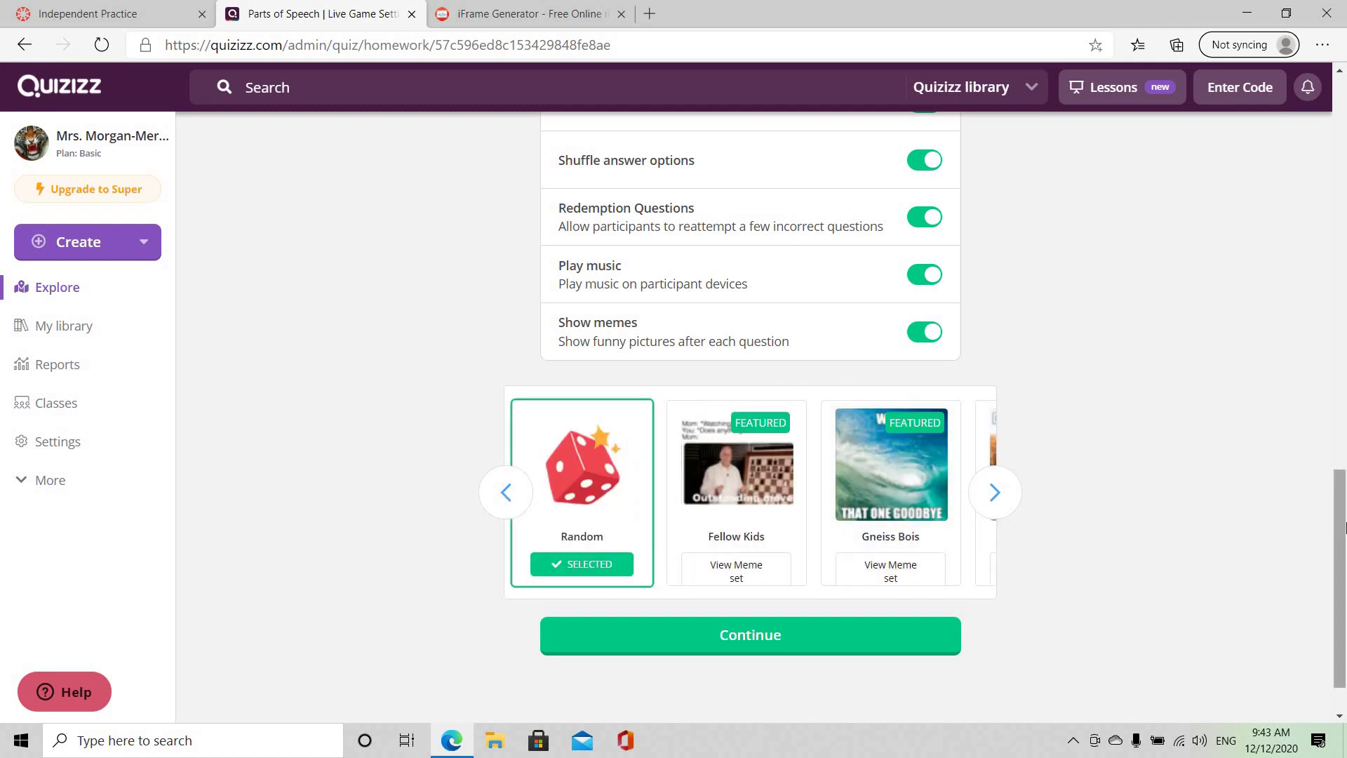
pyautogui.moveTo(1340, 501); pyautogui.dragTo(1344, 548)
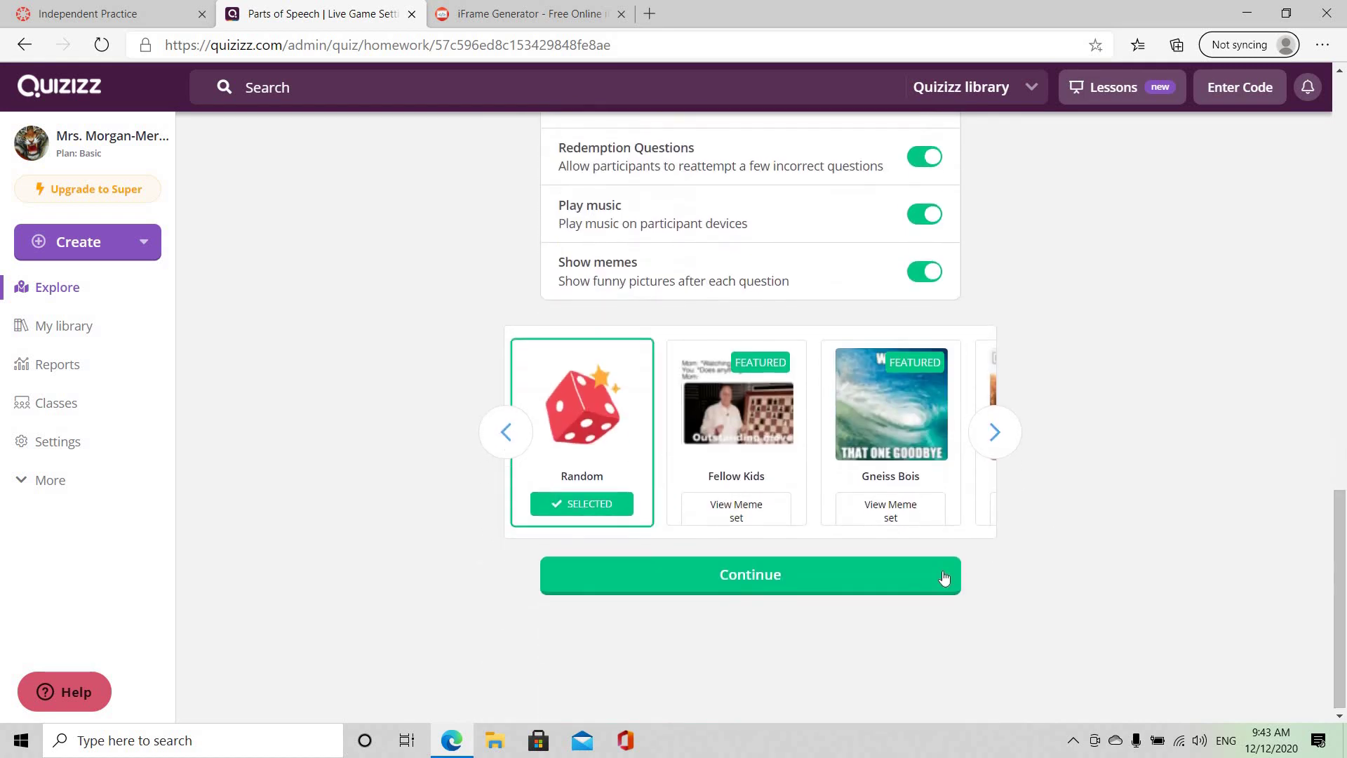
pyautogui.click(924, 577)
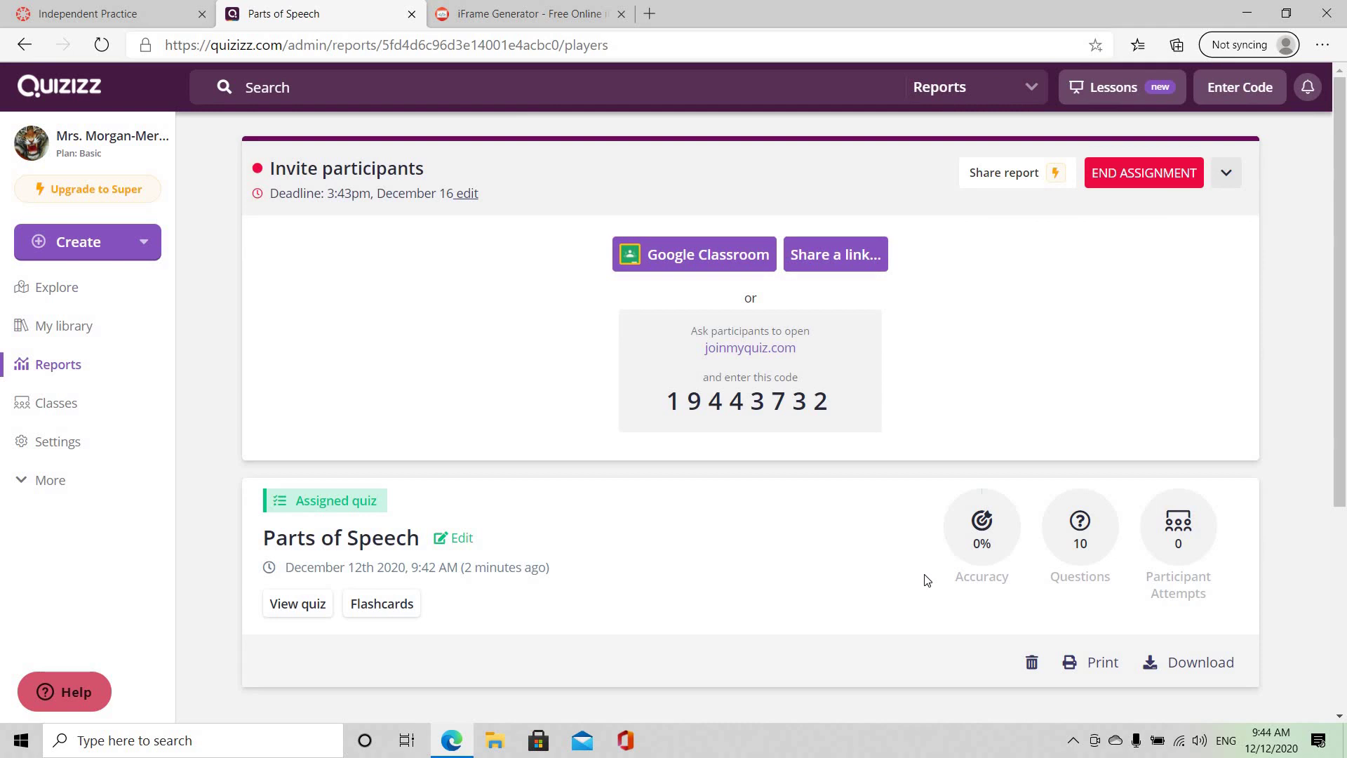
# Copy the Parts of Speech assignment's join link.
pyautogui.click(862, 259)
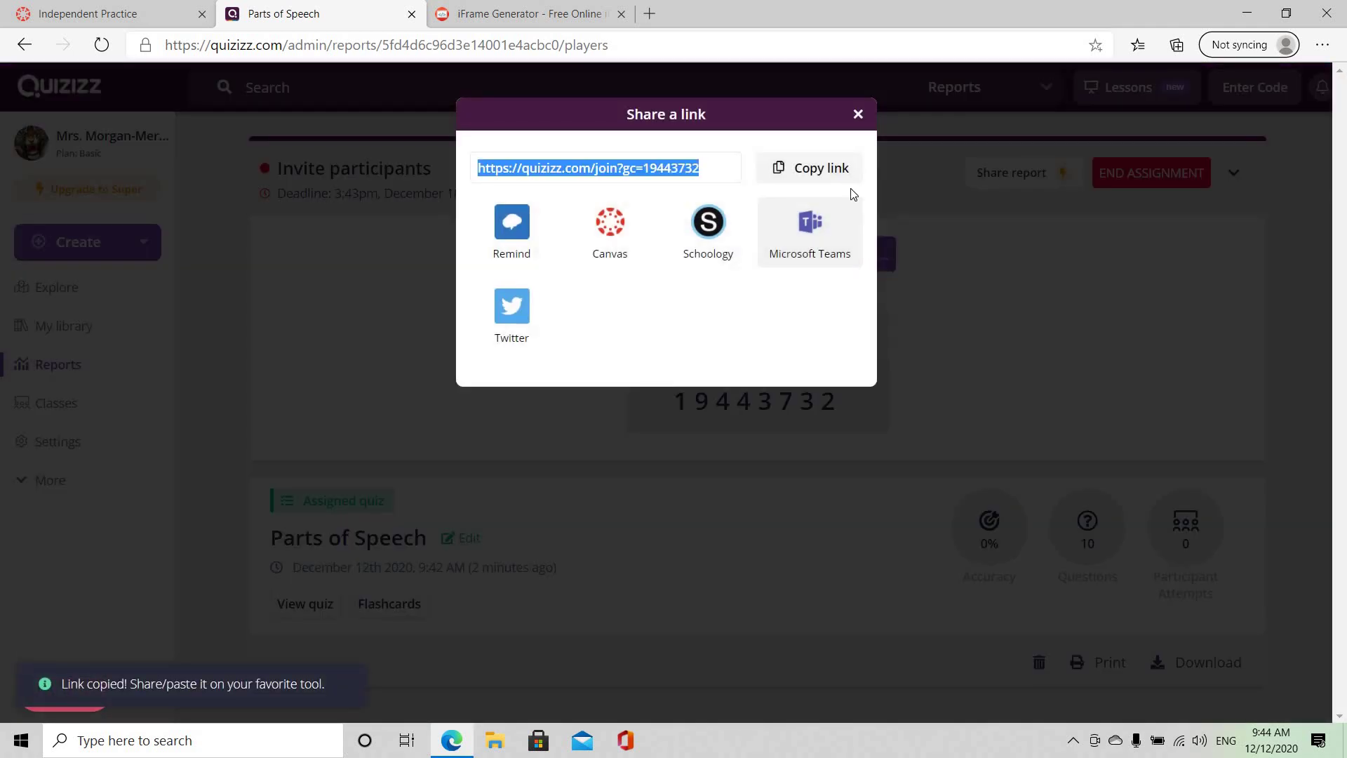
pyautogui.click(830, 171)
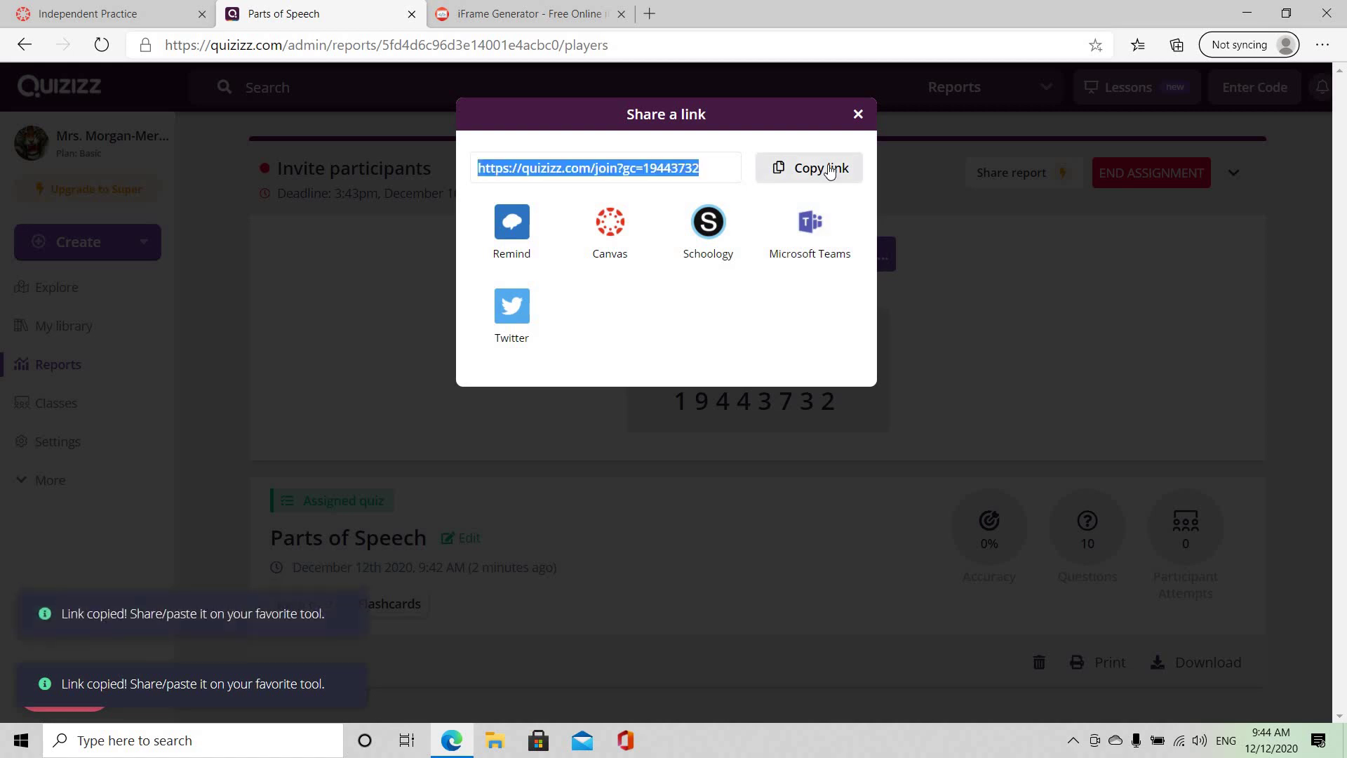
# Search Bing for 'iframe generator' and open a fresh iframe-generator.com form.
pyautogui.click(580, 18)
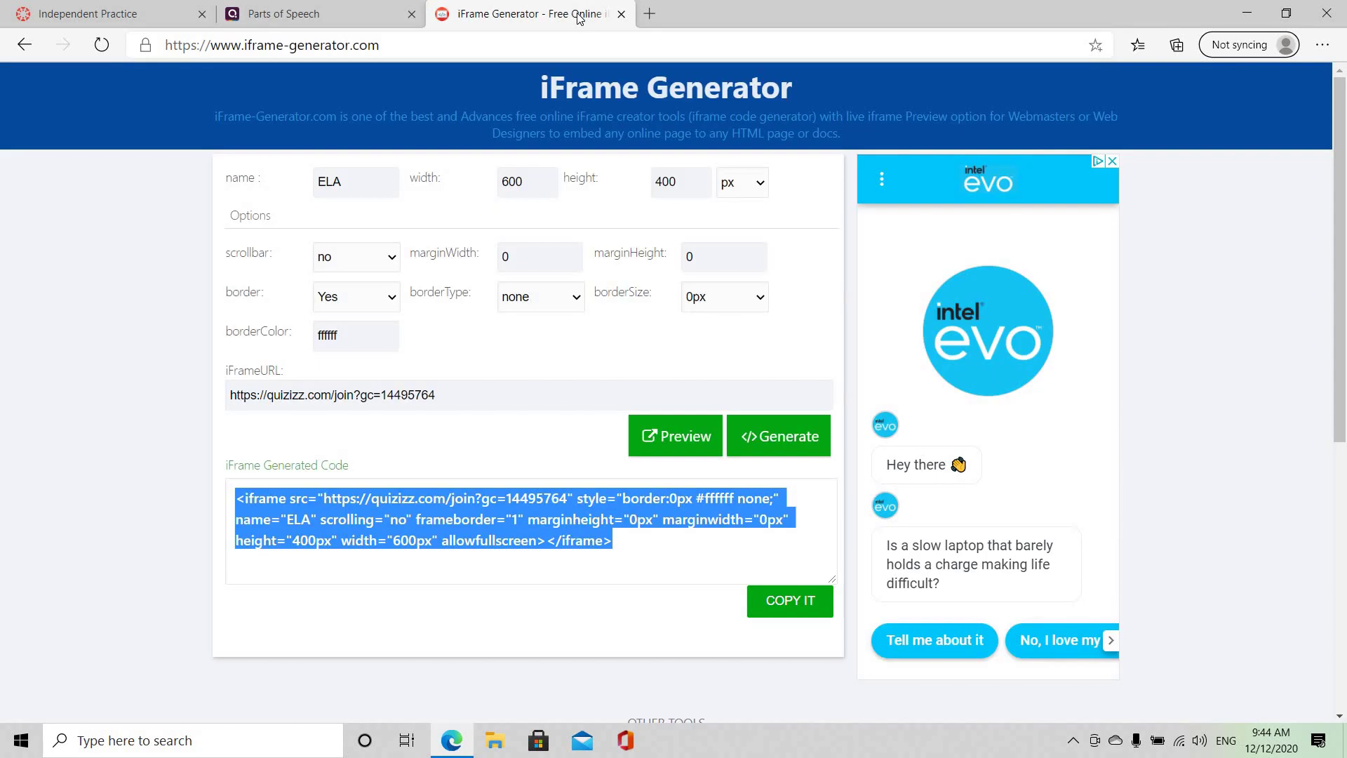
pyautogui.click(412, 49)
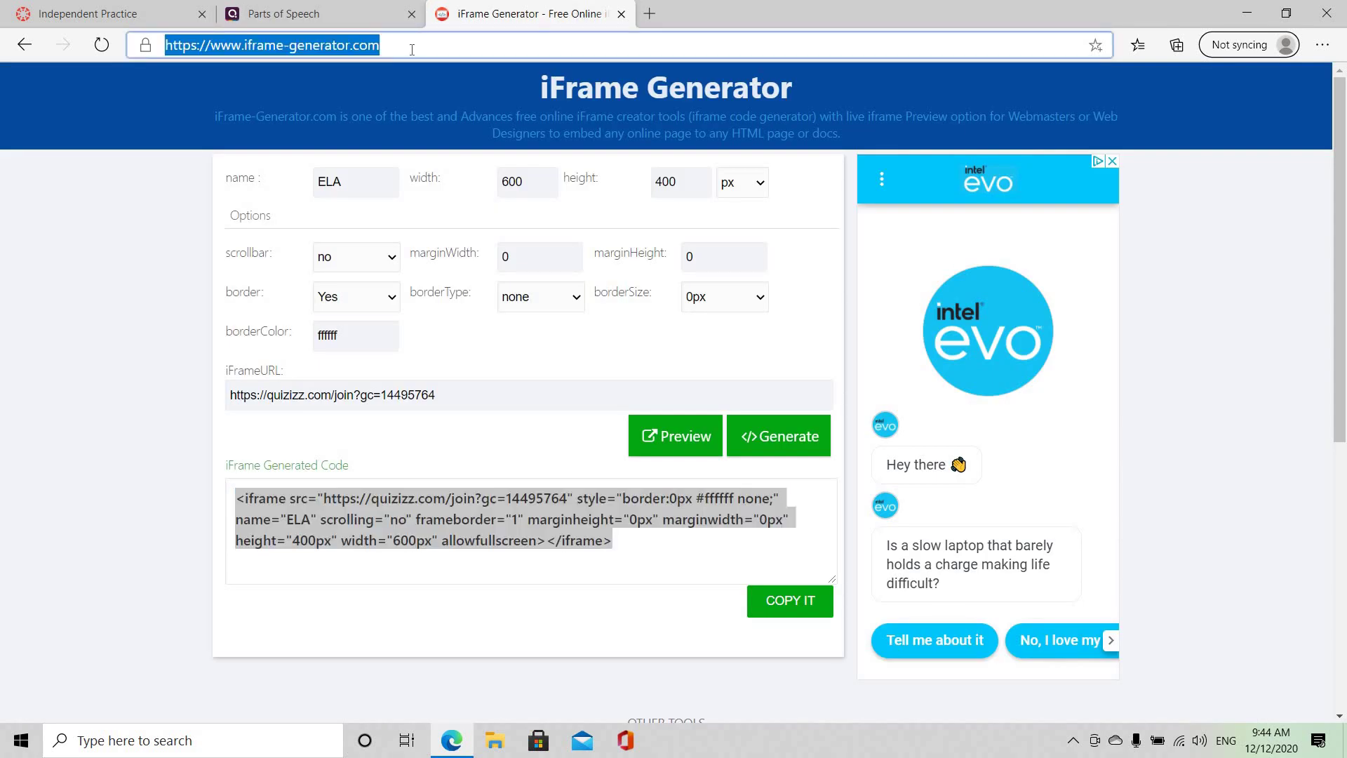
pyautogui.write('ifr')
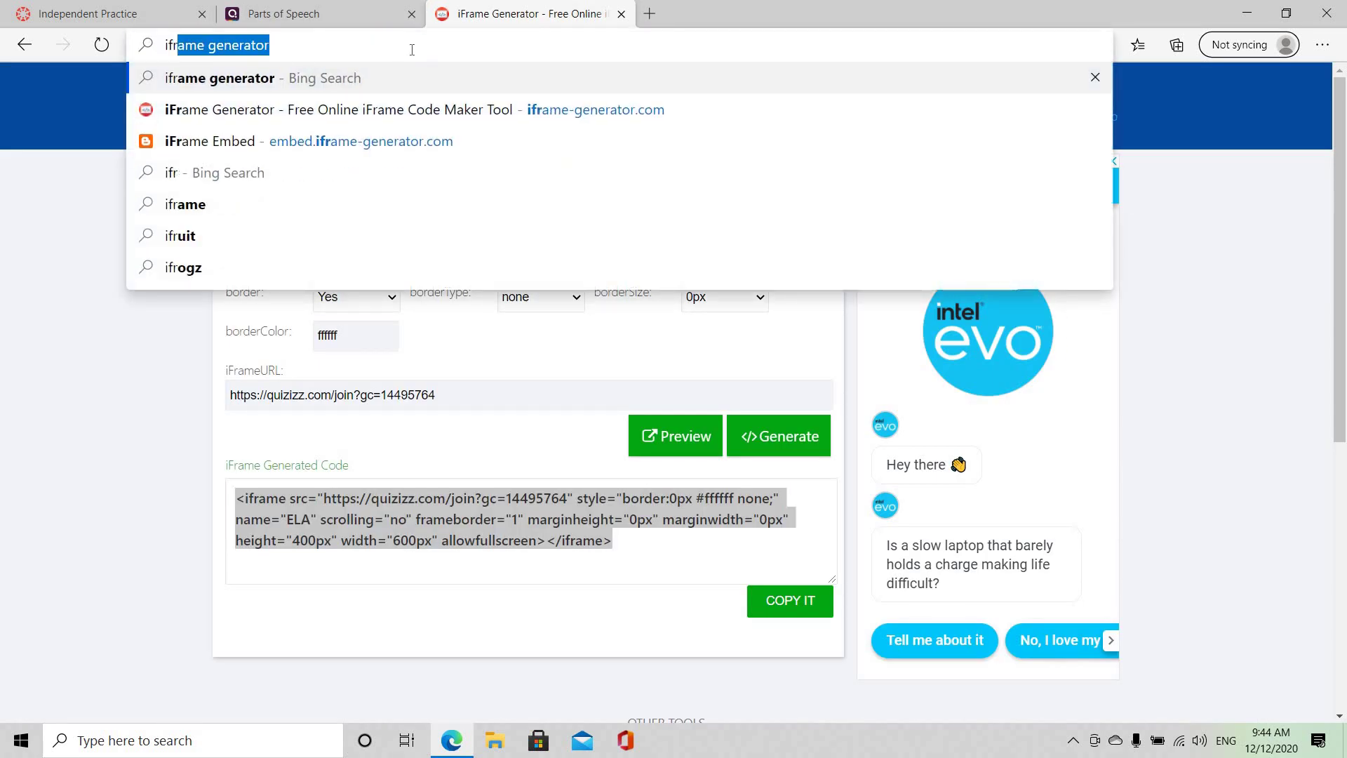
pyautogui.click(223, 79)
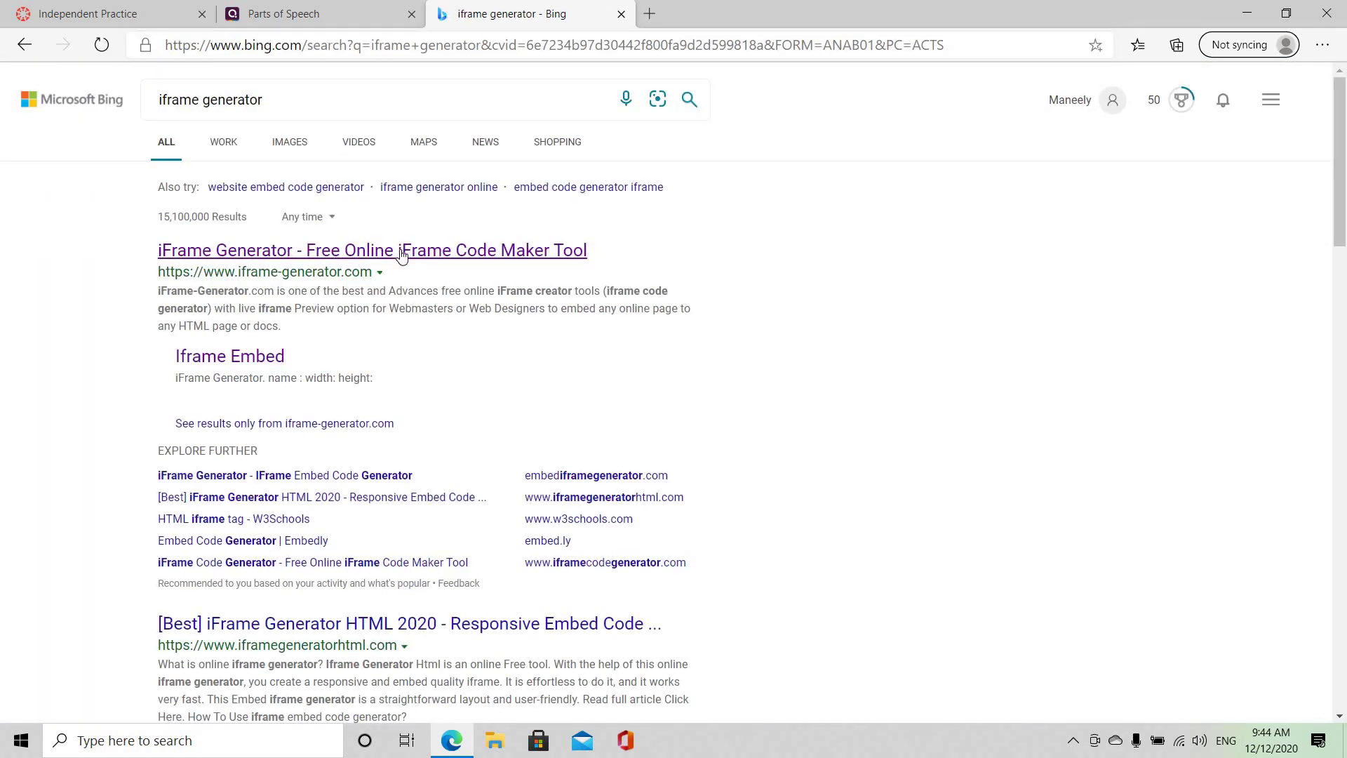
pyautogui.click(380, 254)
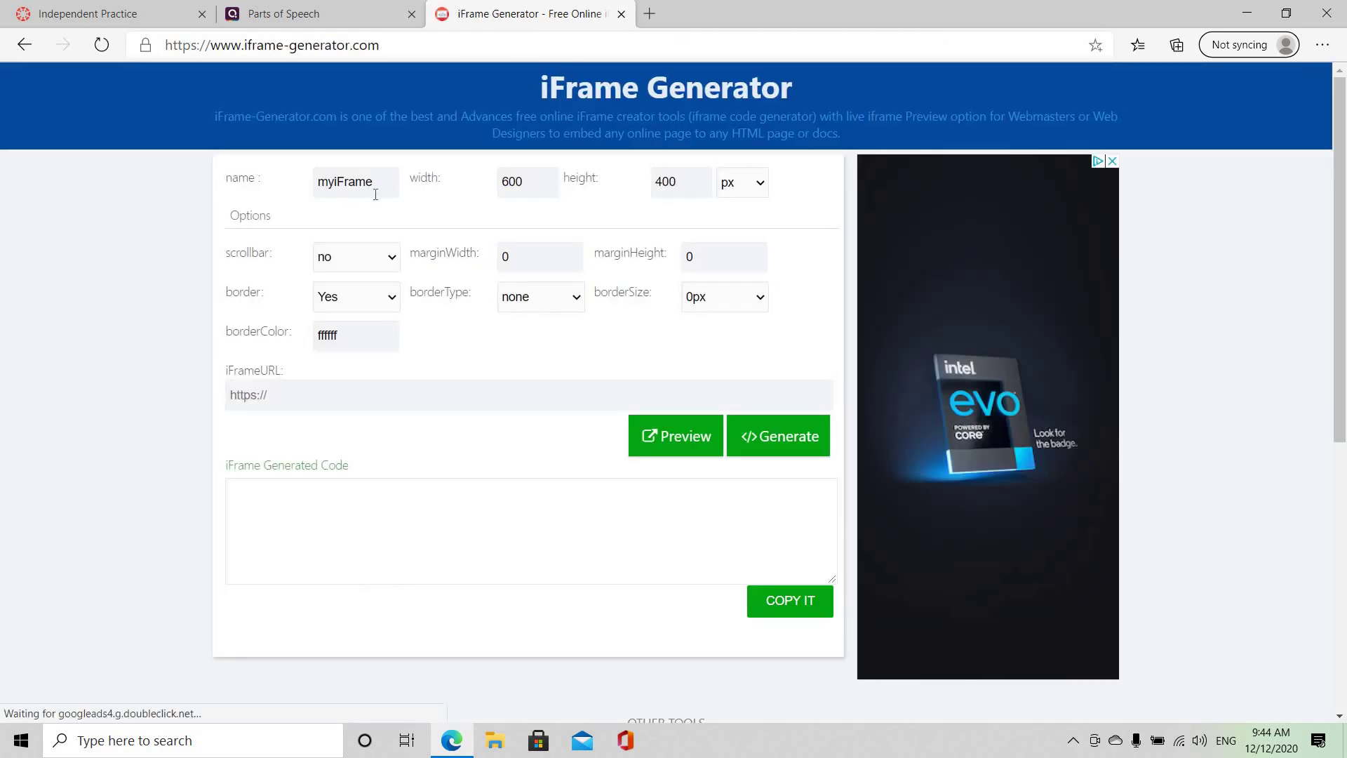
# Name the iframe 'ELA' and paste the Quizizz join link as its URL.
pyautogui.moveTo(376, 183); pyautogui.dragTo(318, 180)
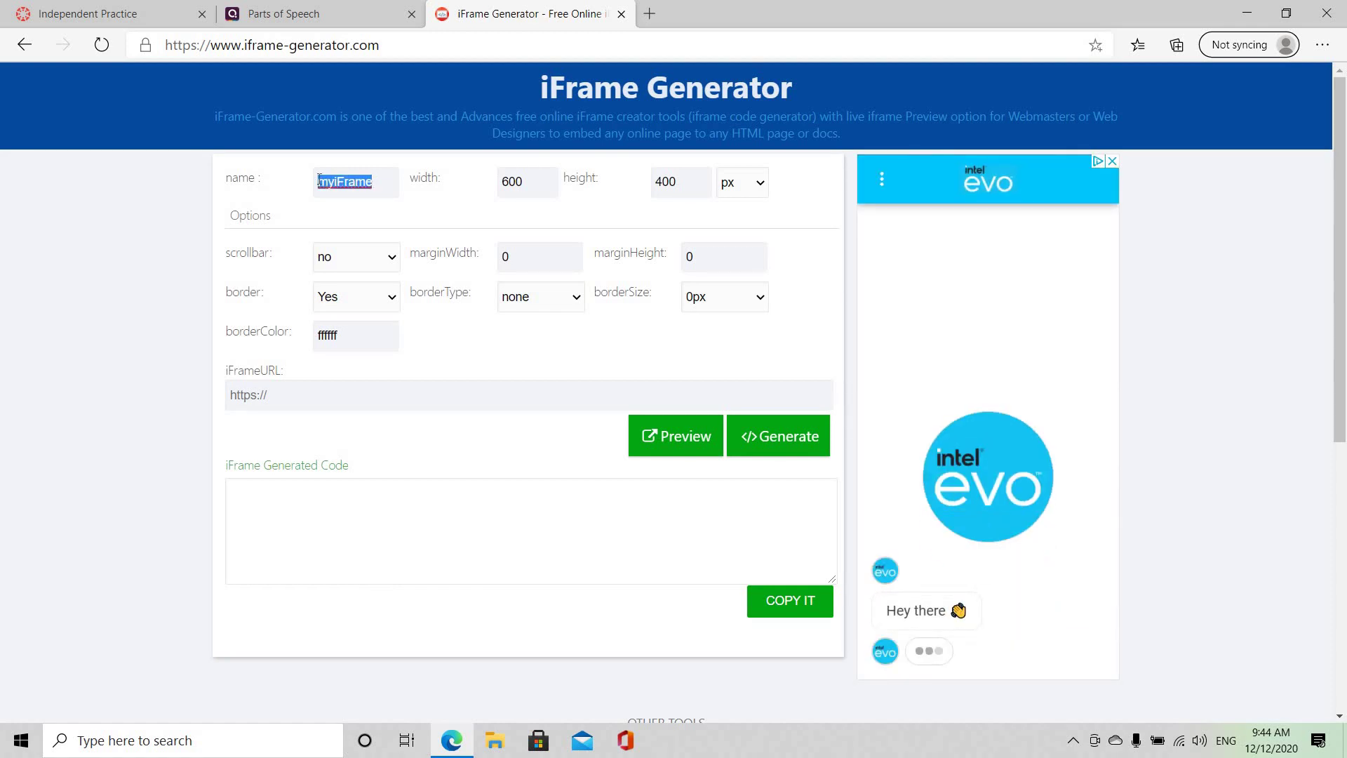
pyautogui.write('ELA')
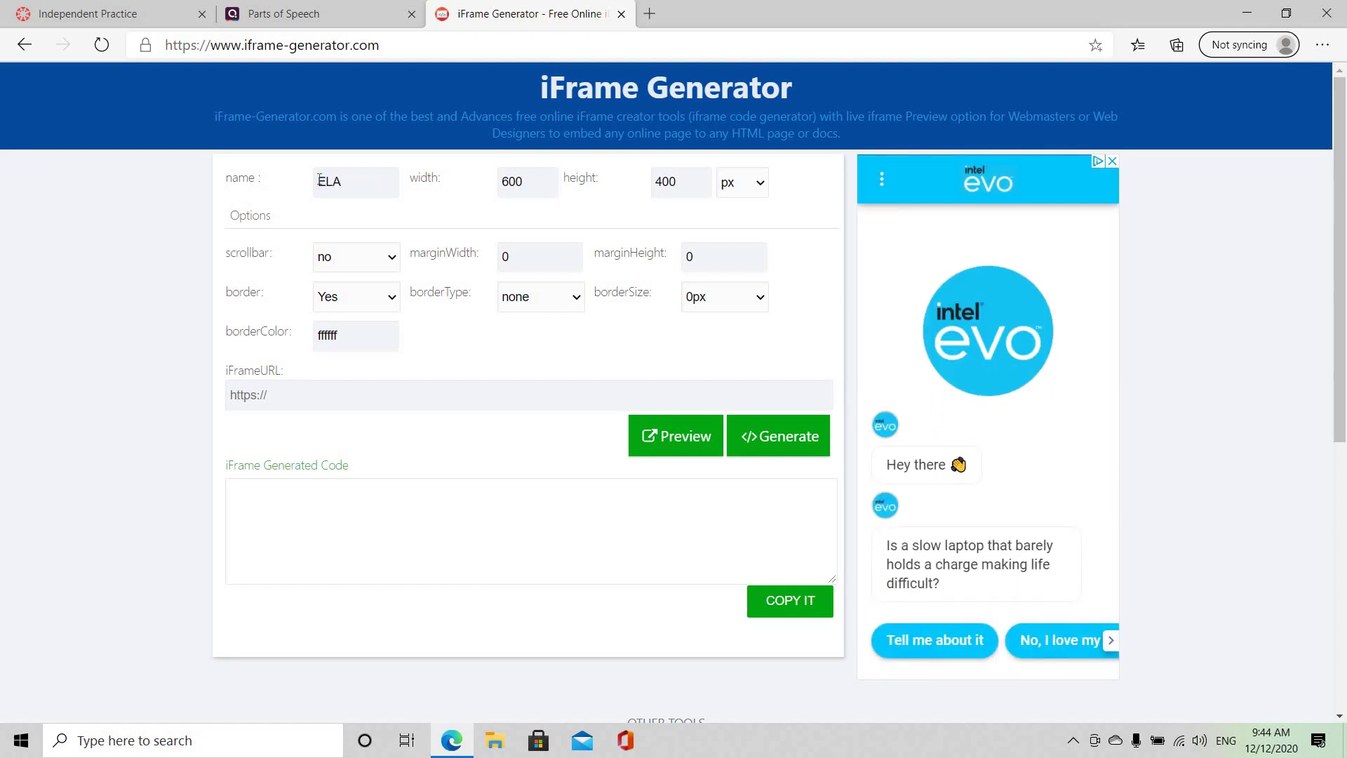
pyautogui.rightClick(441, 390)
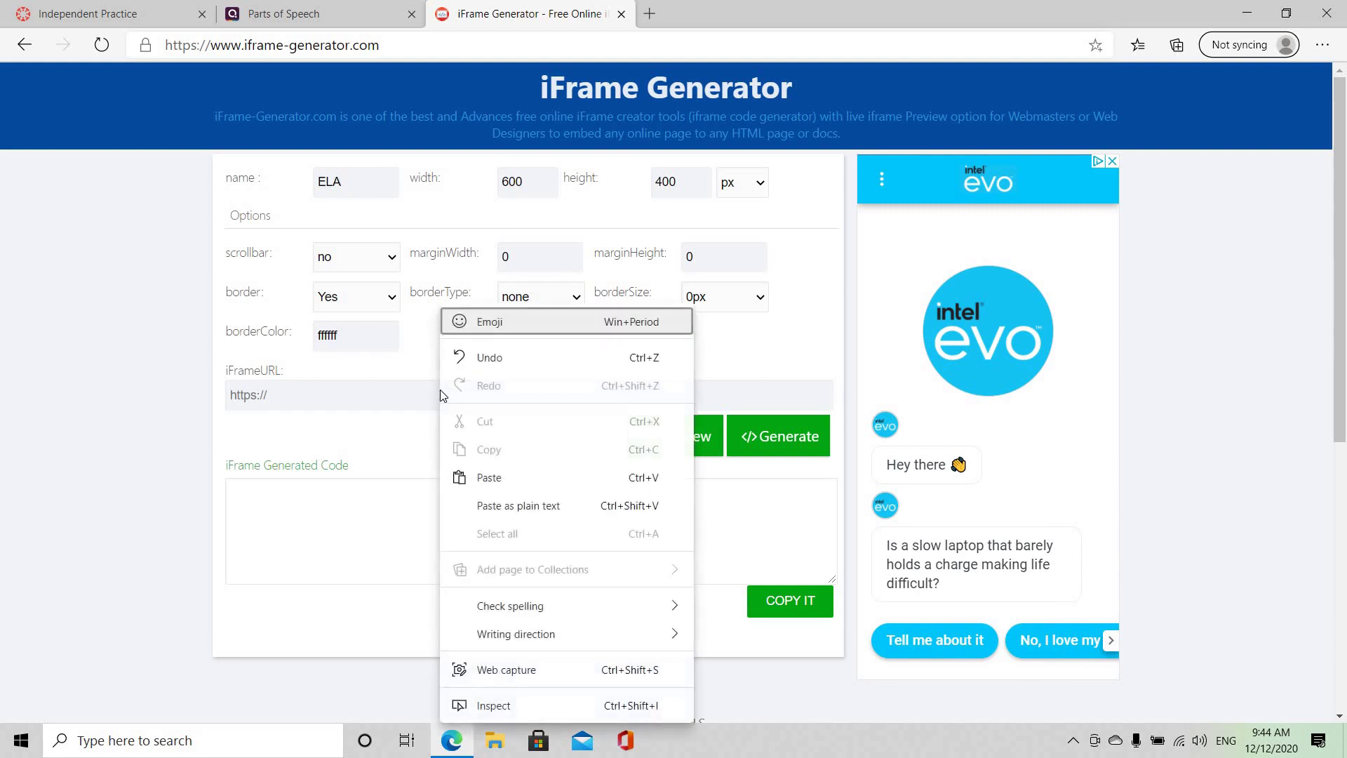
pyautogui.click(504, 481)
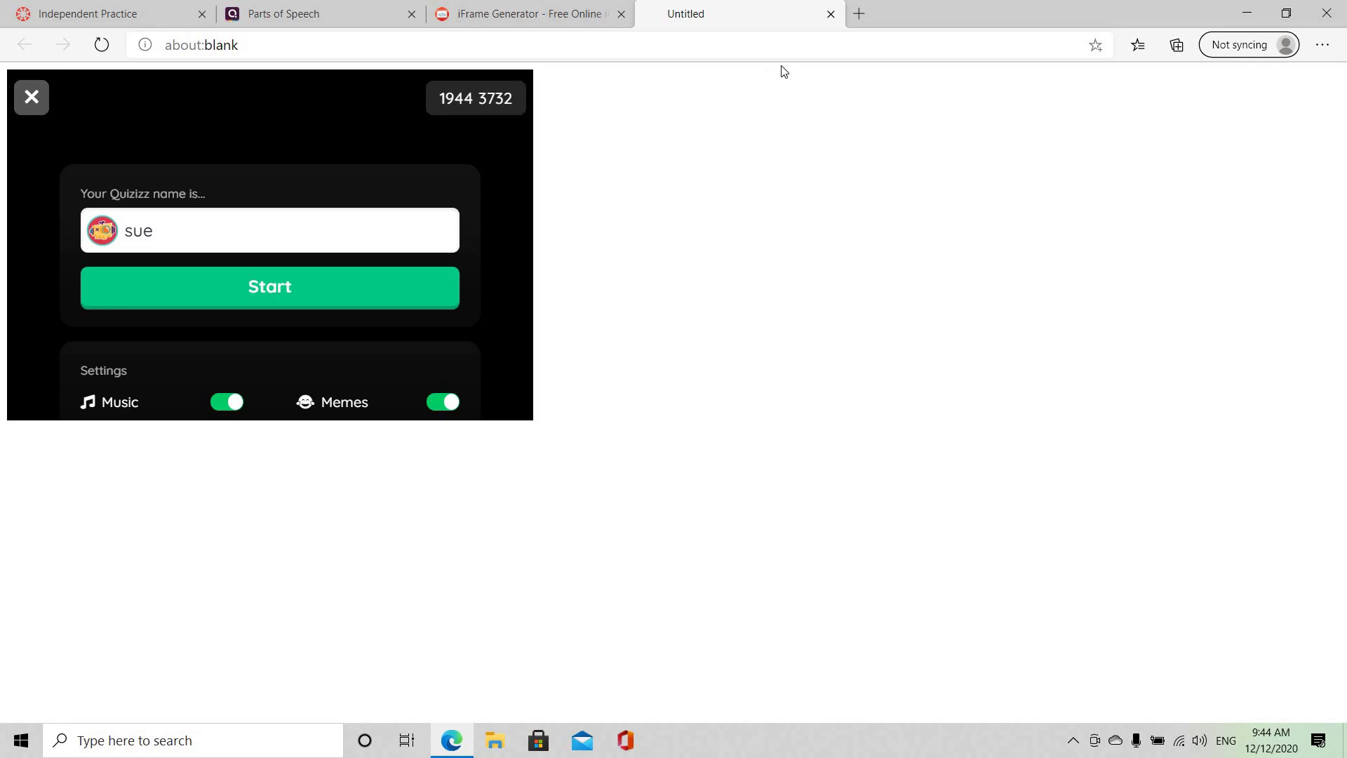
# Generate the ELA iframe embed code and copy it.
pyautogui.click(832, 14)
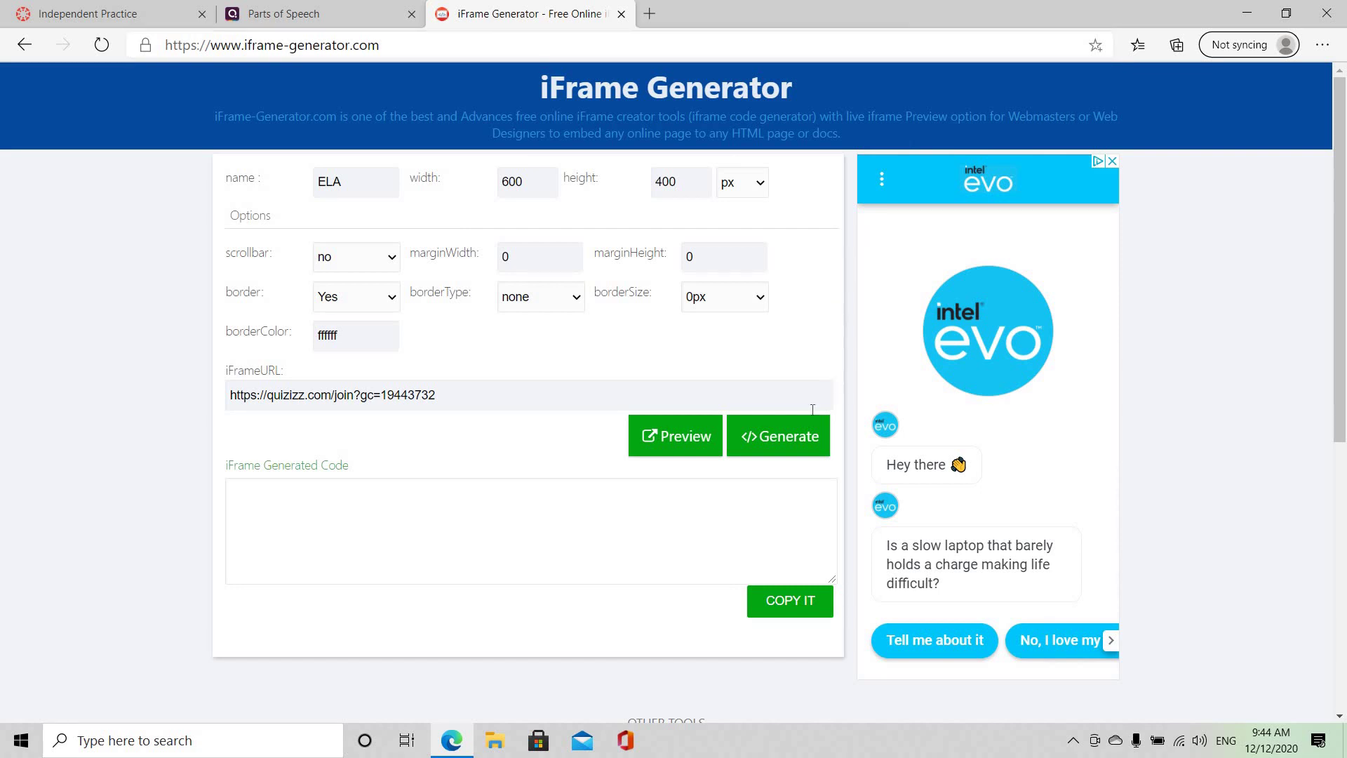
pyautogui.click(803, 449)
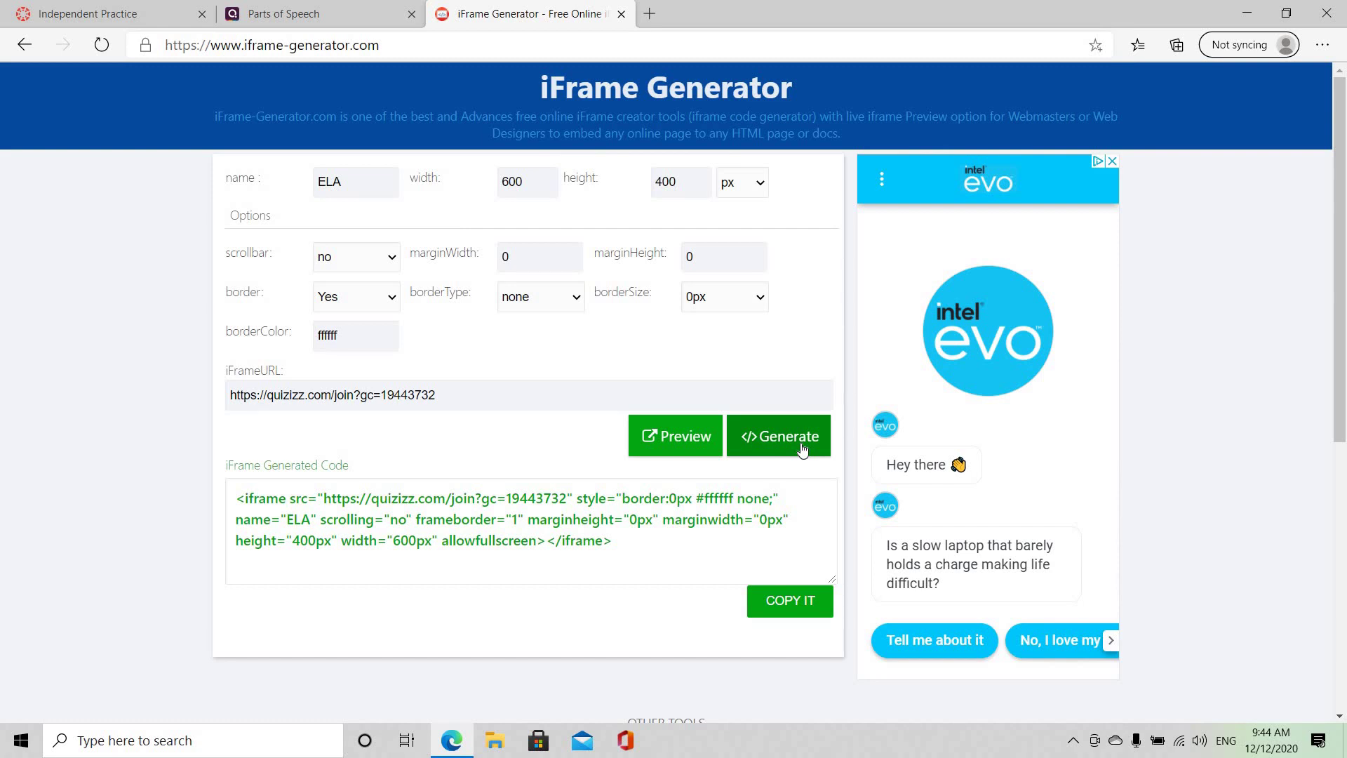
pyautogui.click(798, 601)
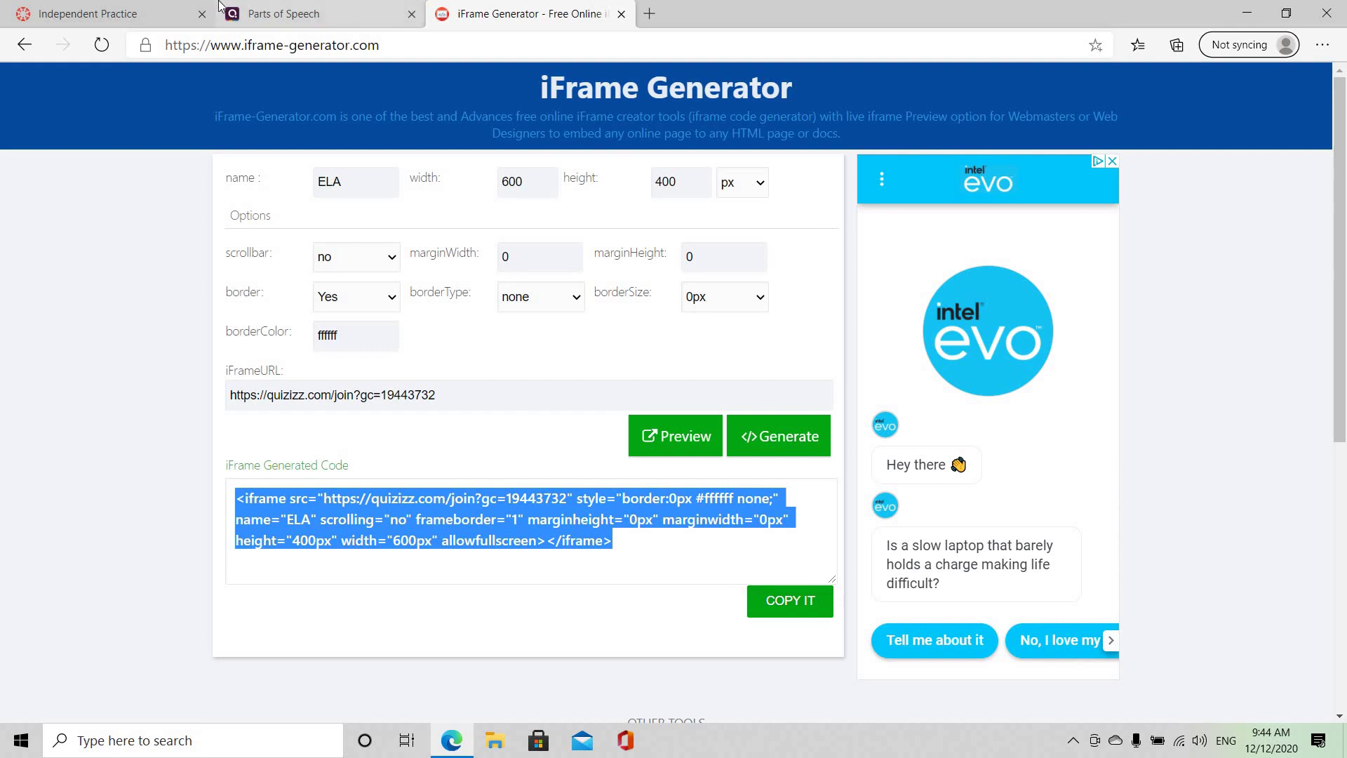
pyautogui.click(109, 16)
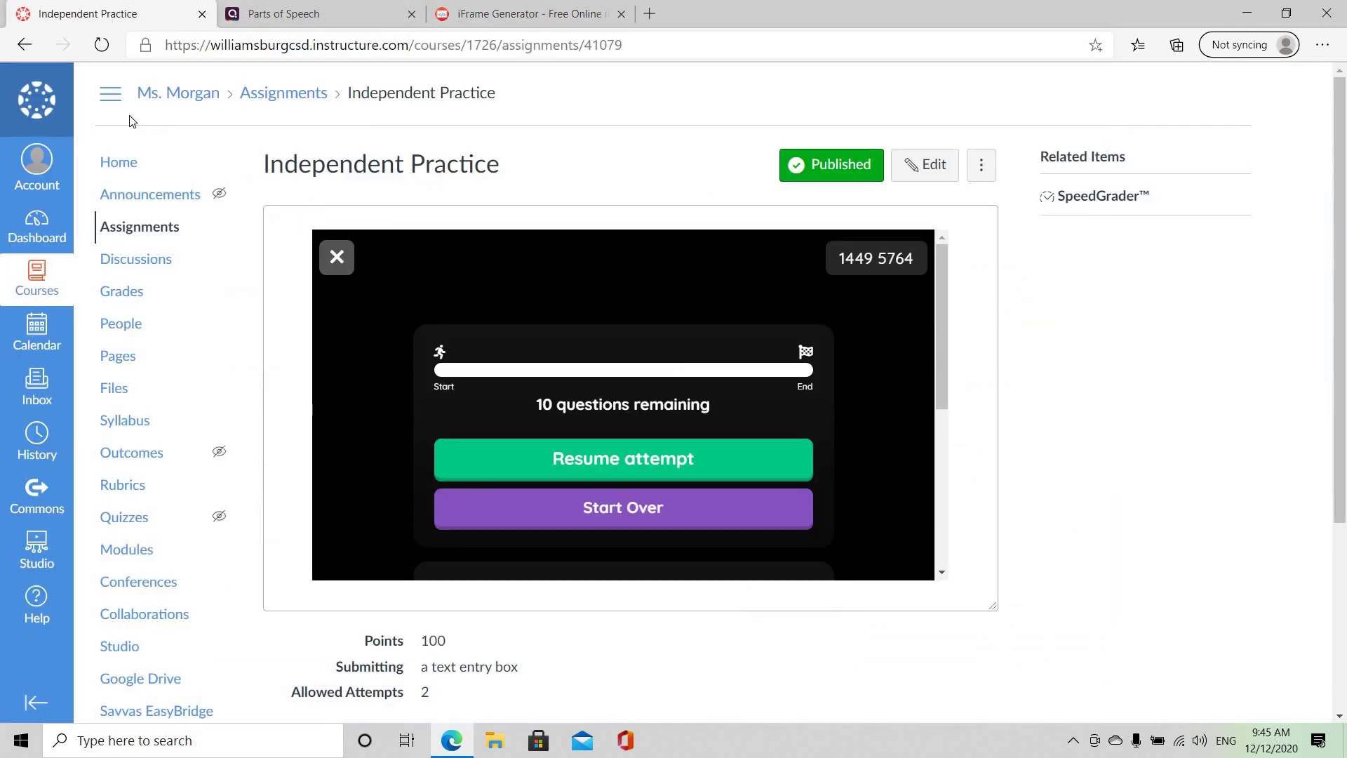
# Start a new assignment in the 21st Century at HMBLEE - ELA - 6th Grade course.
pyautogui.click(120, 166)
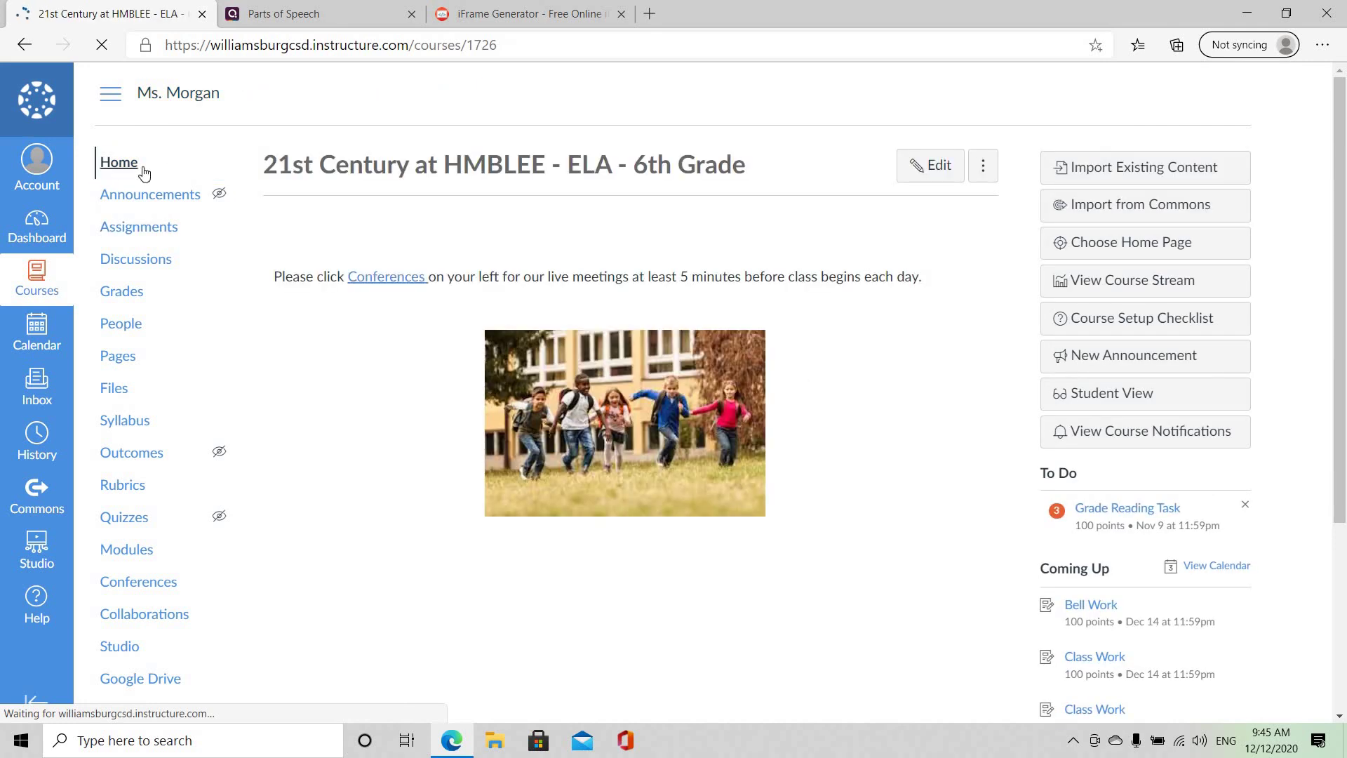
pyautogui.click(54, 223)
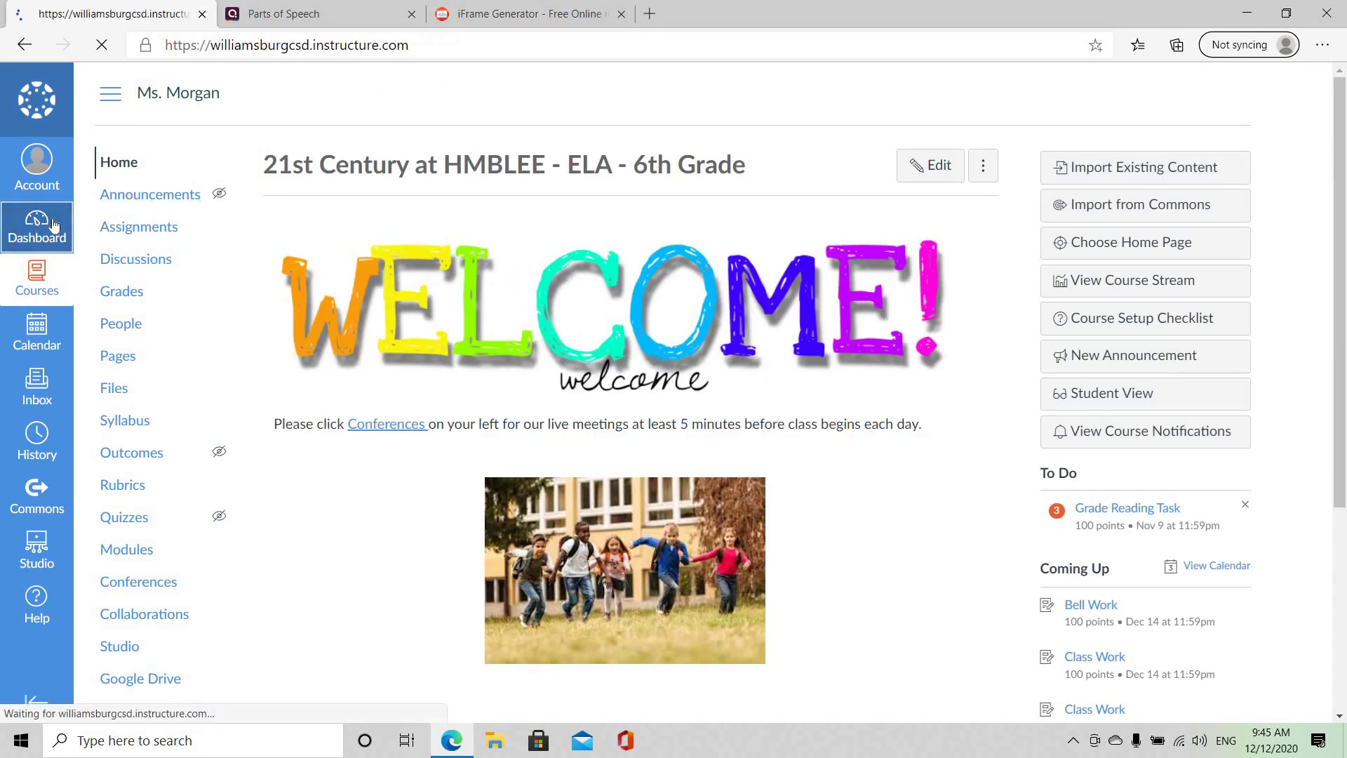
pyautogui.click(203, 225)
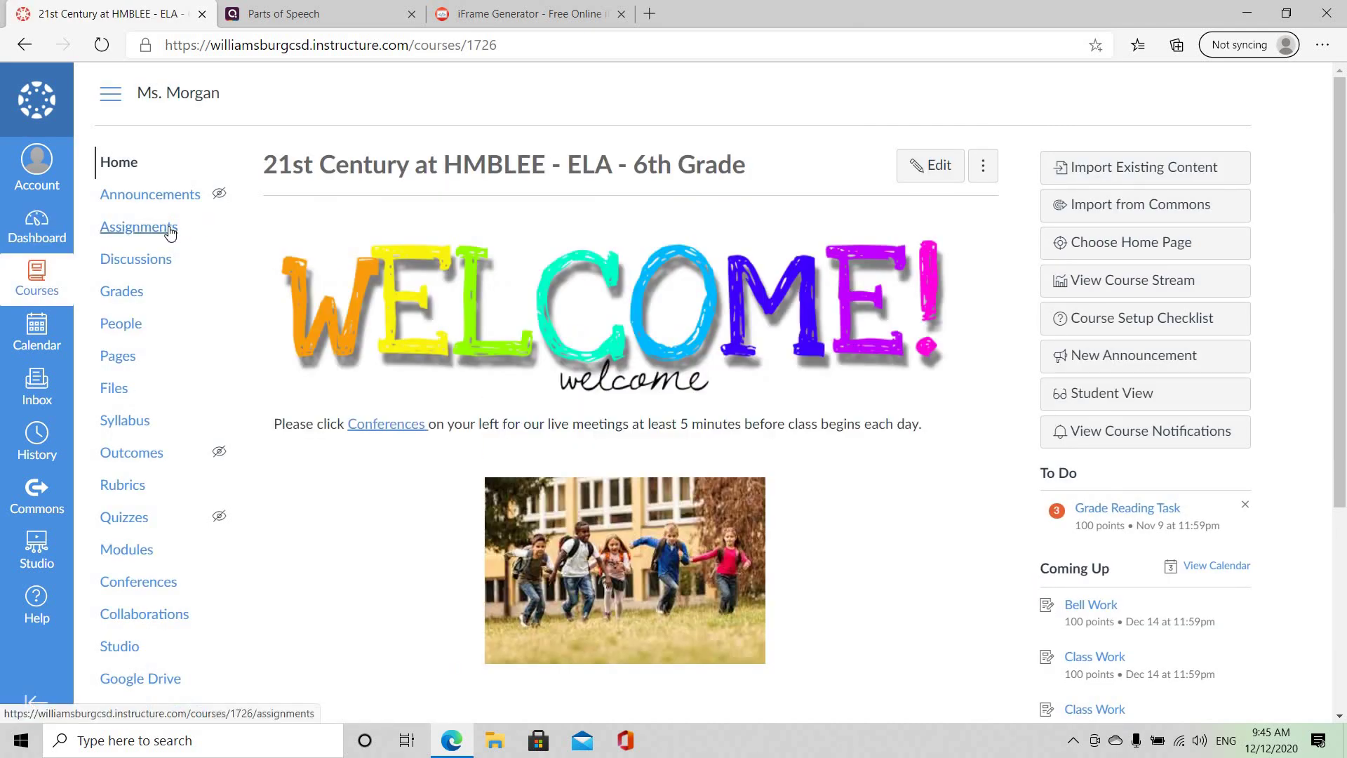
pyautogui.click(171, 232)
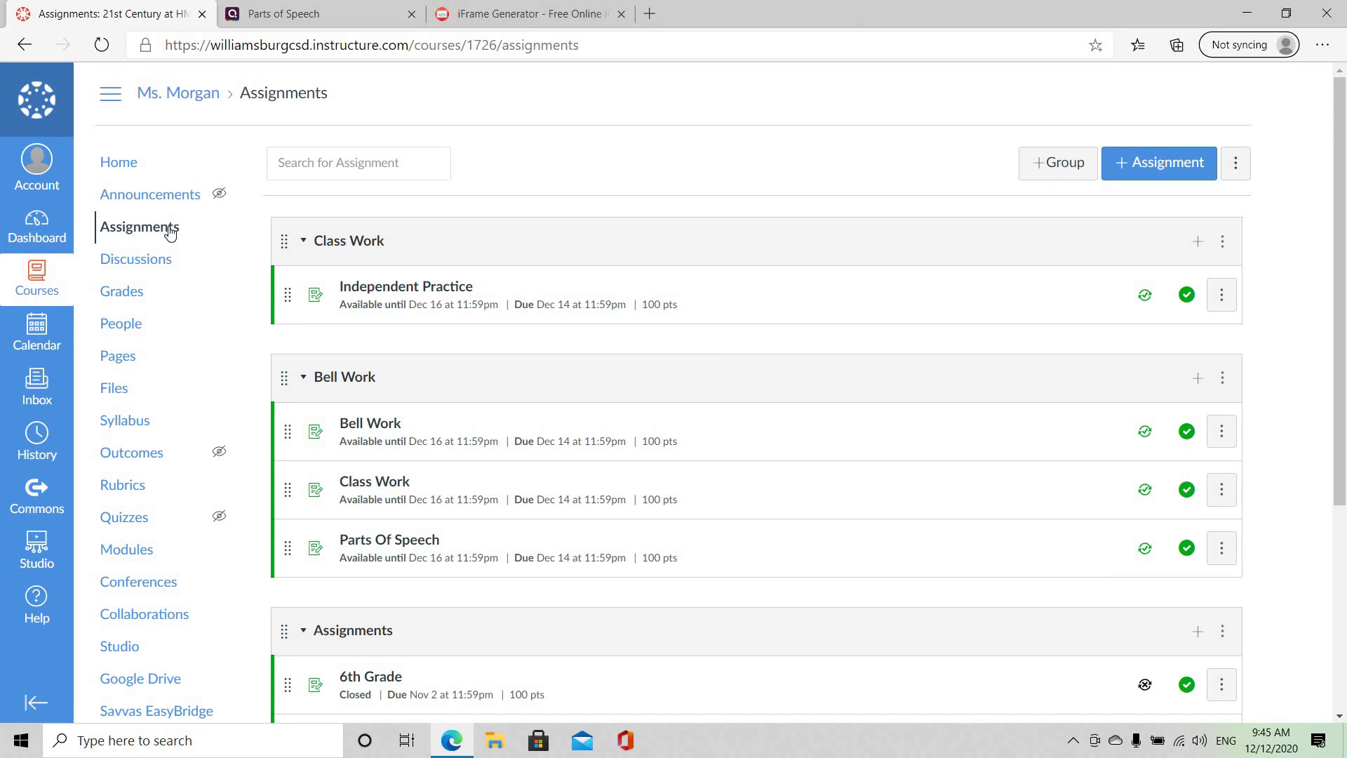
pyautogui.click(1156, 168)
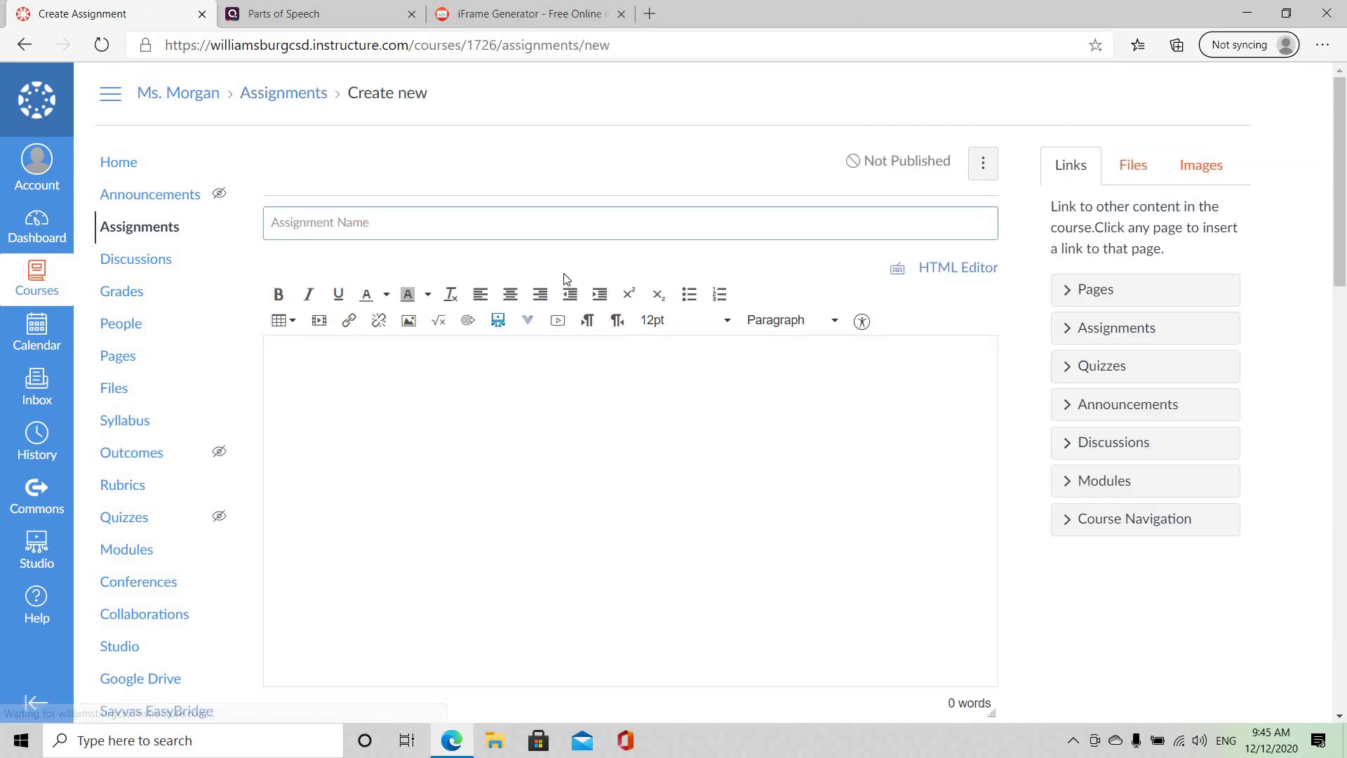
pyautogui.click(570, 233)
# Title the assignment 'Grammar' and paste the iframe embed code into the HTML description.
pyautogui.click(569, 233)
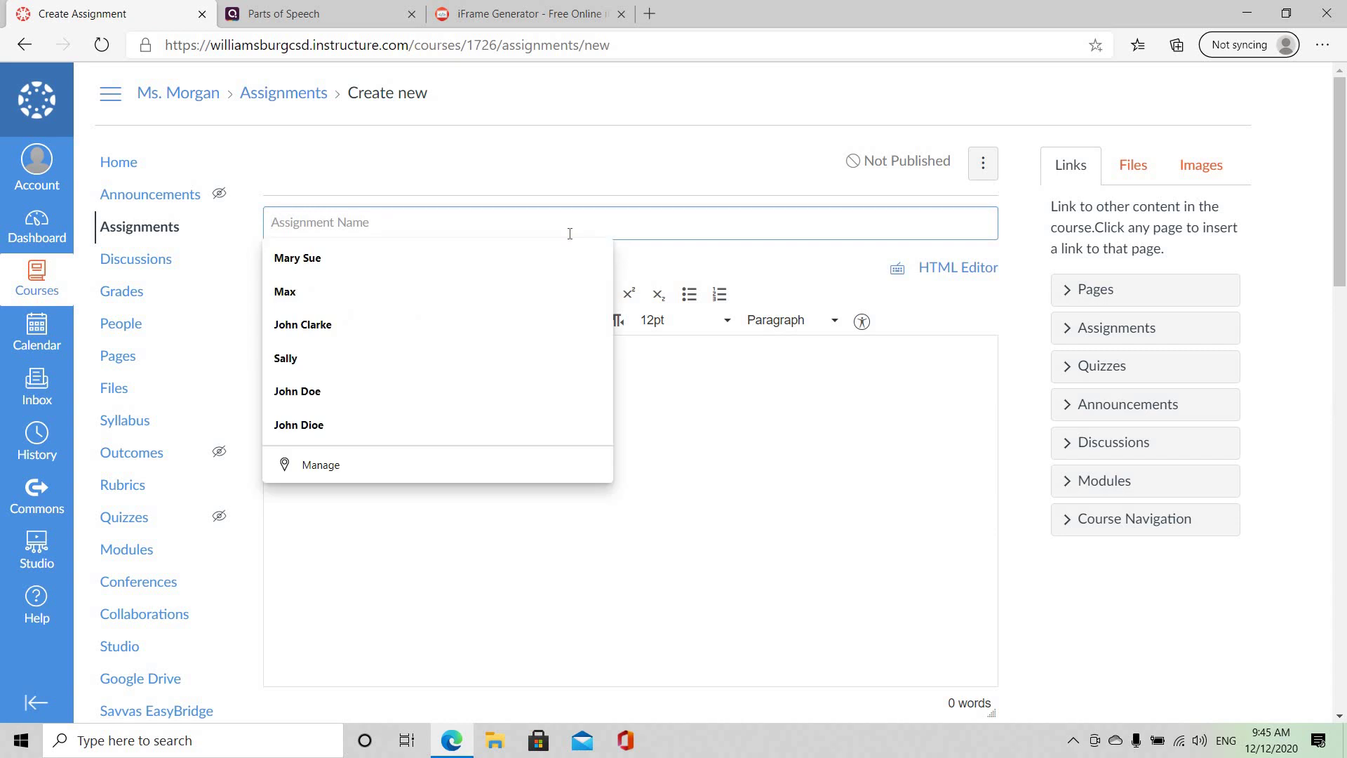
pyautogui.write('Grammar')
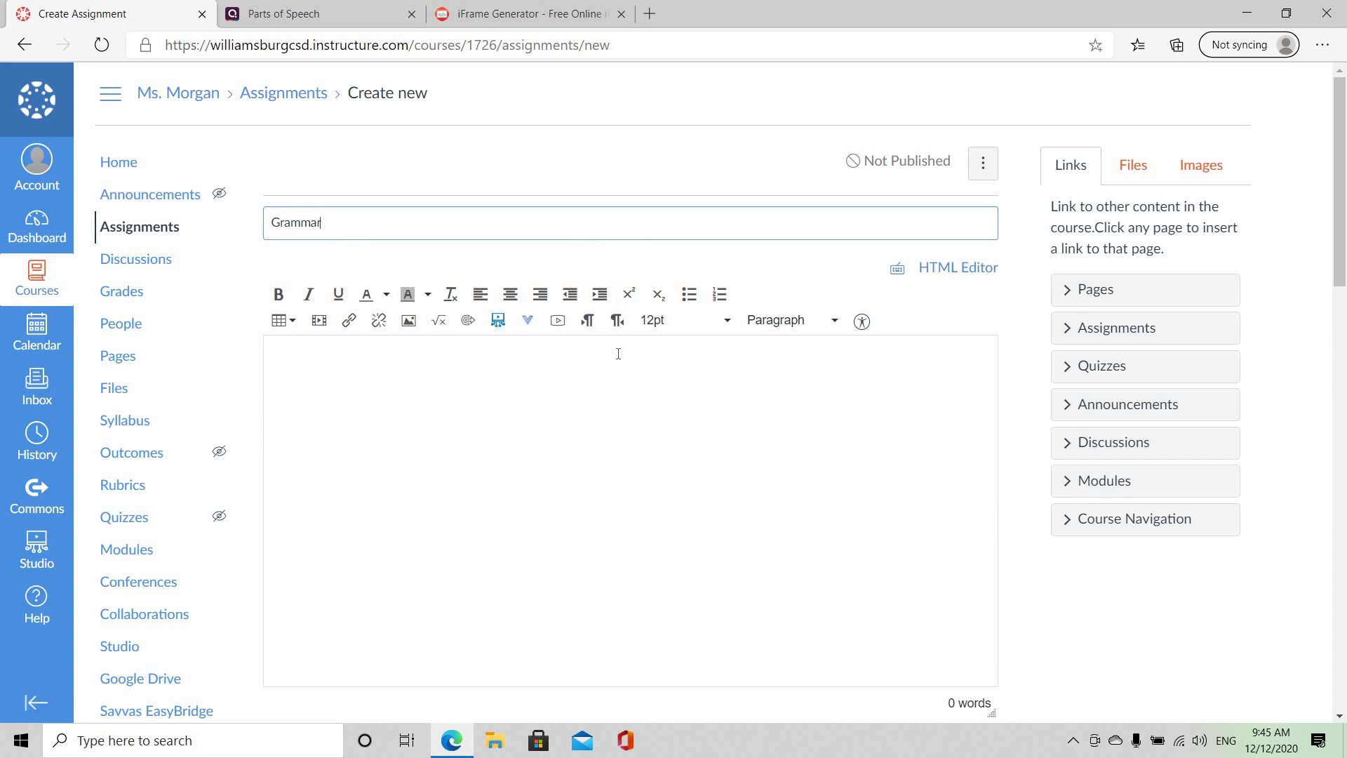
pyautogui.click(617, 353)
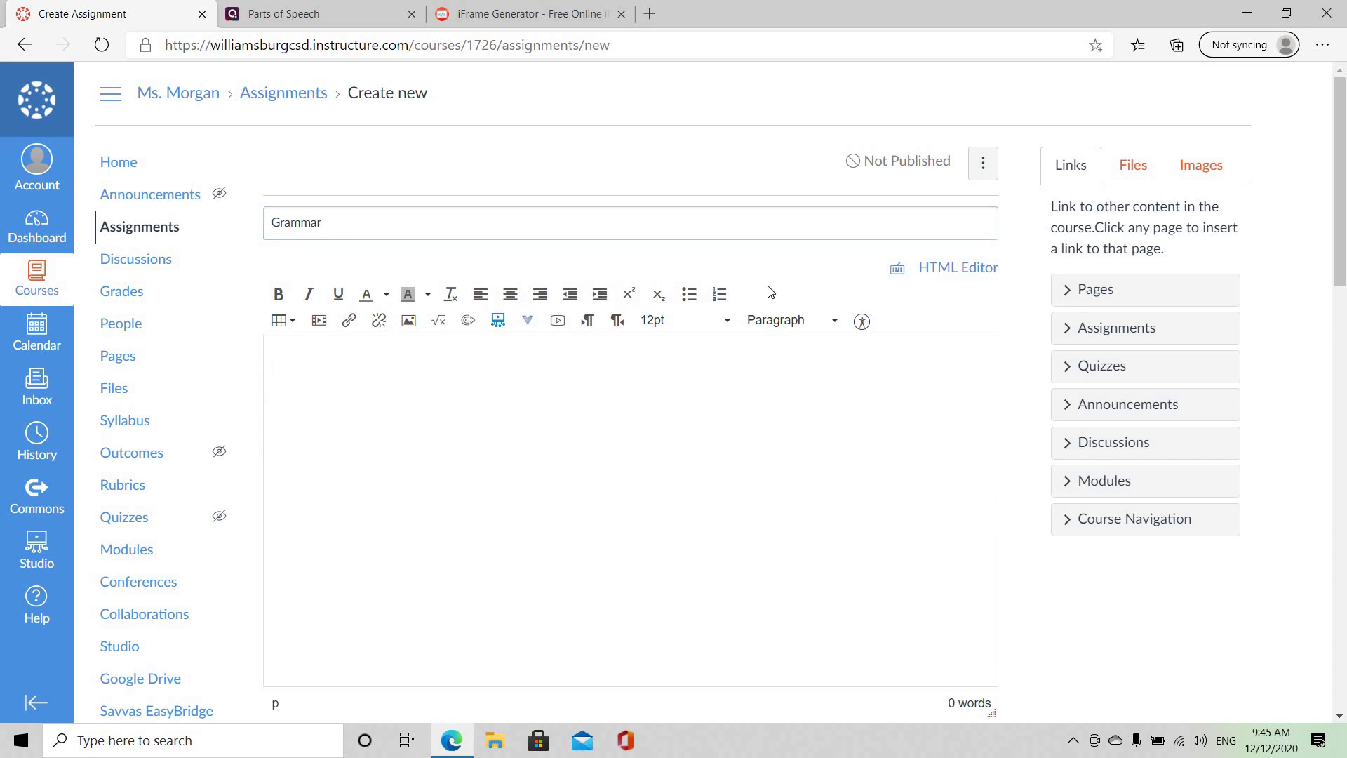
pyautogui.click(943, 273)
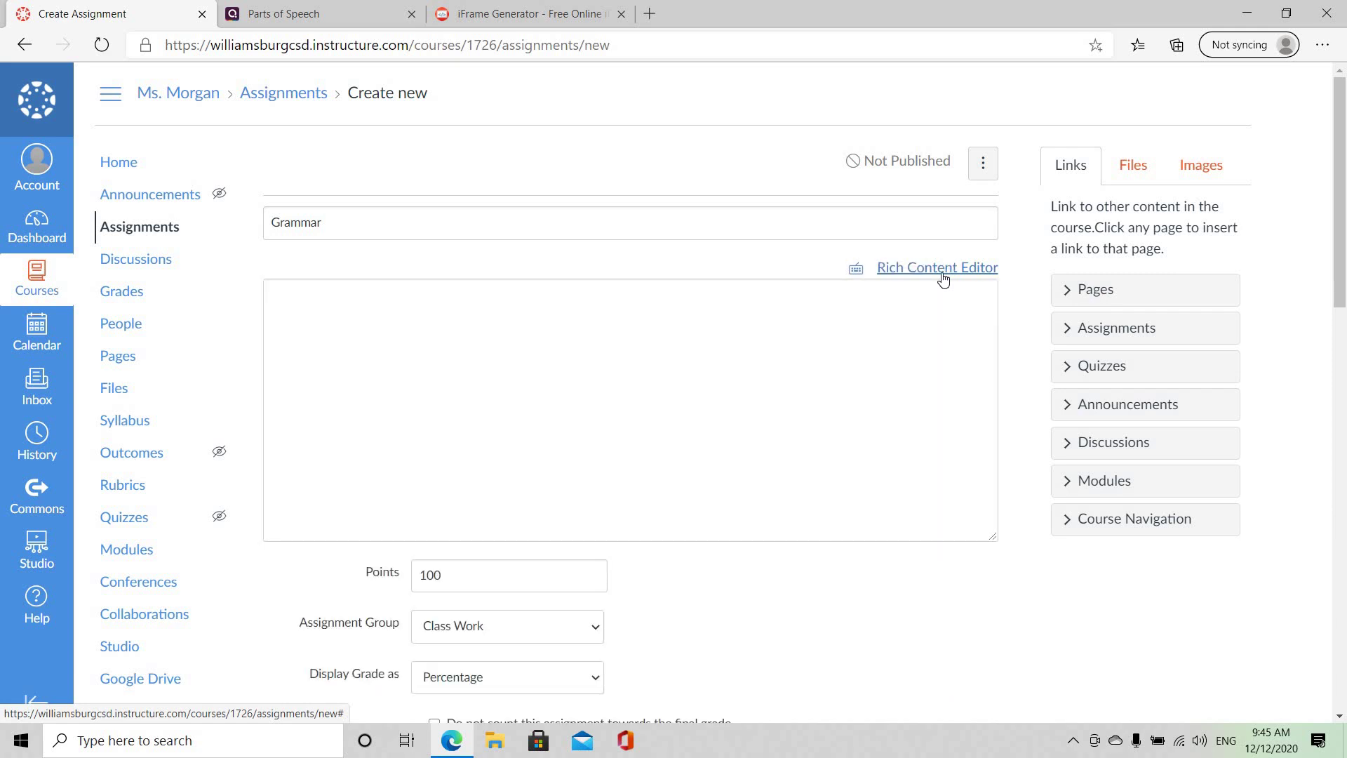
pyautogui.click(827, 308)
pyautogui.rightClick(828, 314)
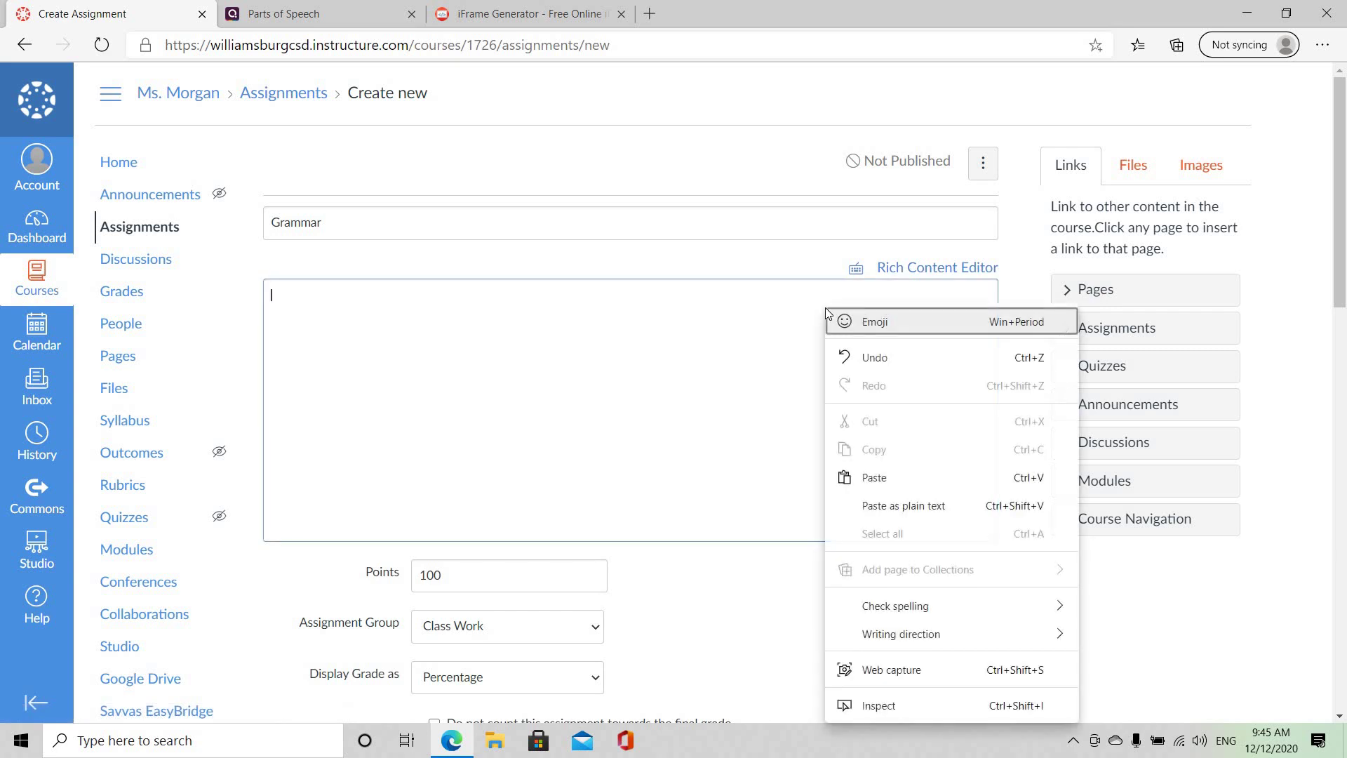
pyautogui.click(879, 475)
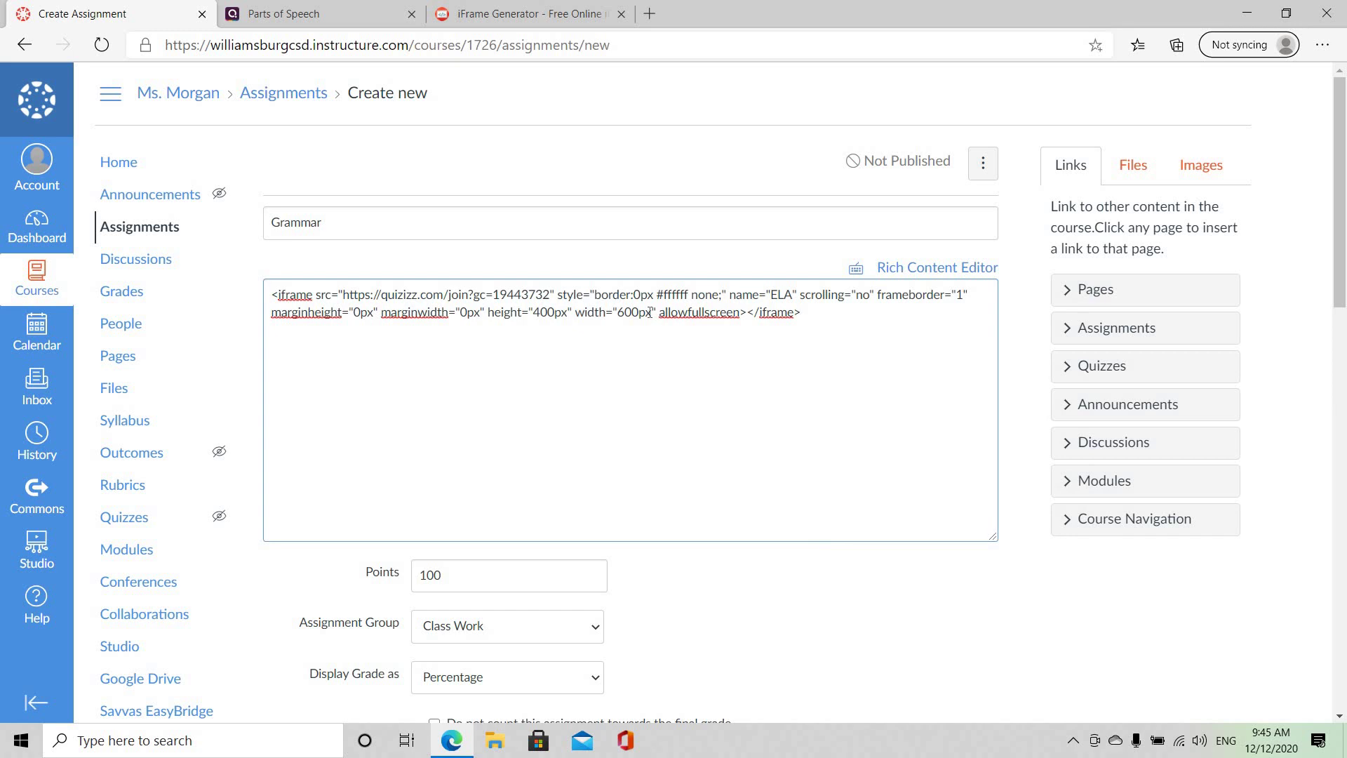
# Change the iframe width from 600px to 90% and preview it in the Rich Content Editor.
pyautogui.moveTo(649, 313); pyautogui.dragTo(619, 316)
pyautogui.write('90')
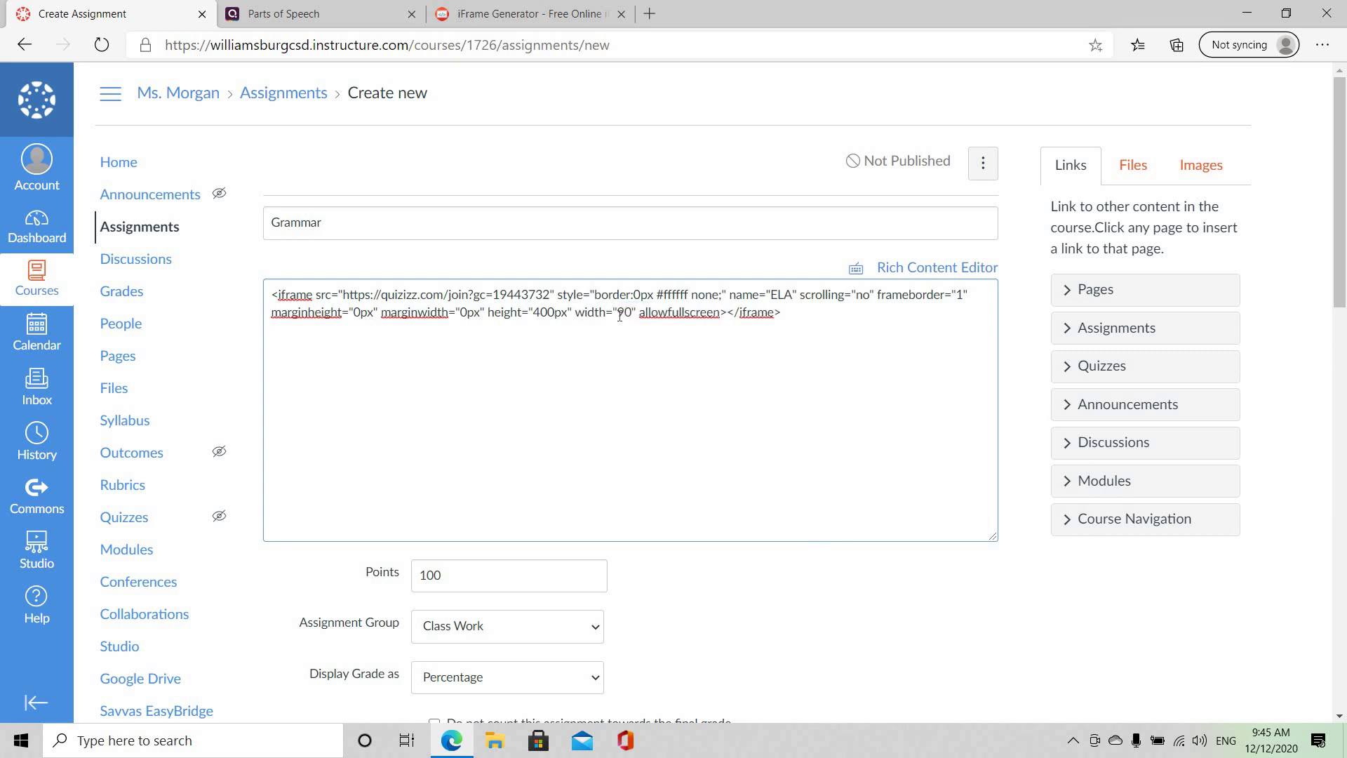
pyautogui.write('%')
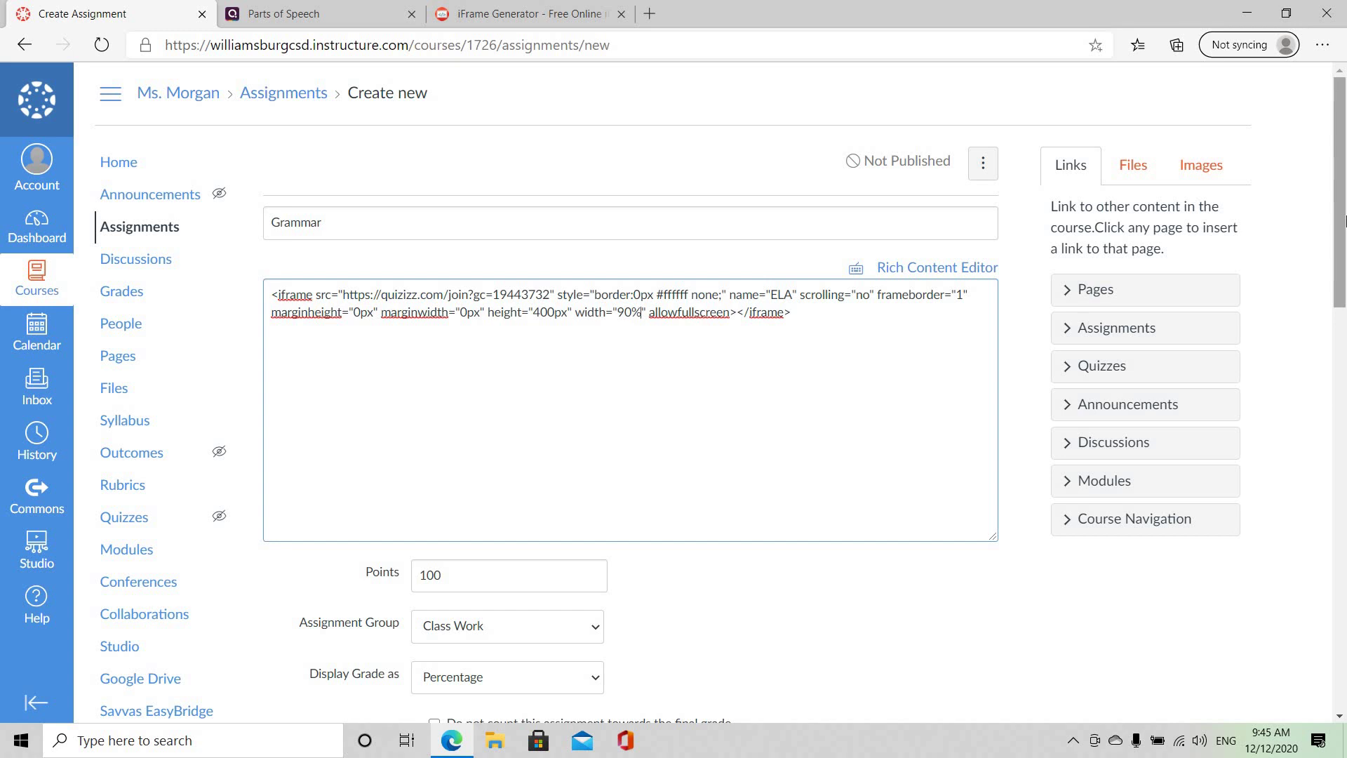
pyautogui.click(942, 268)
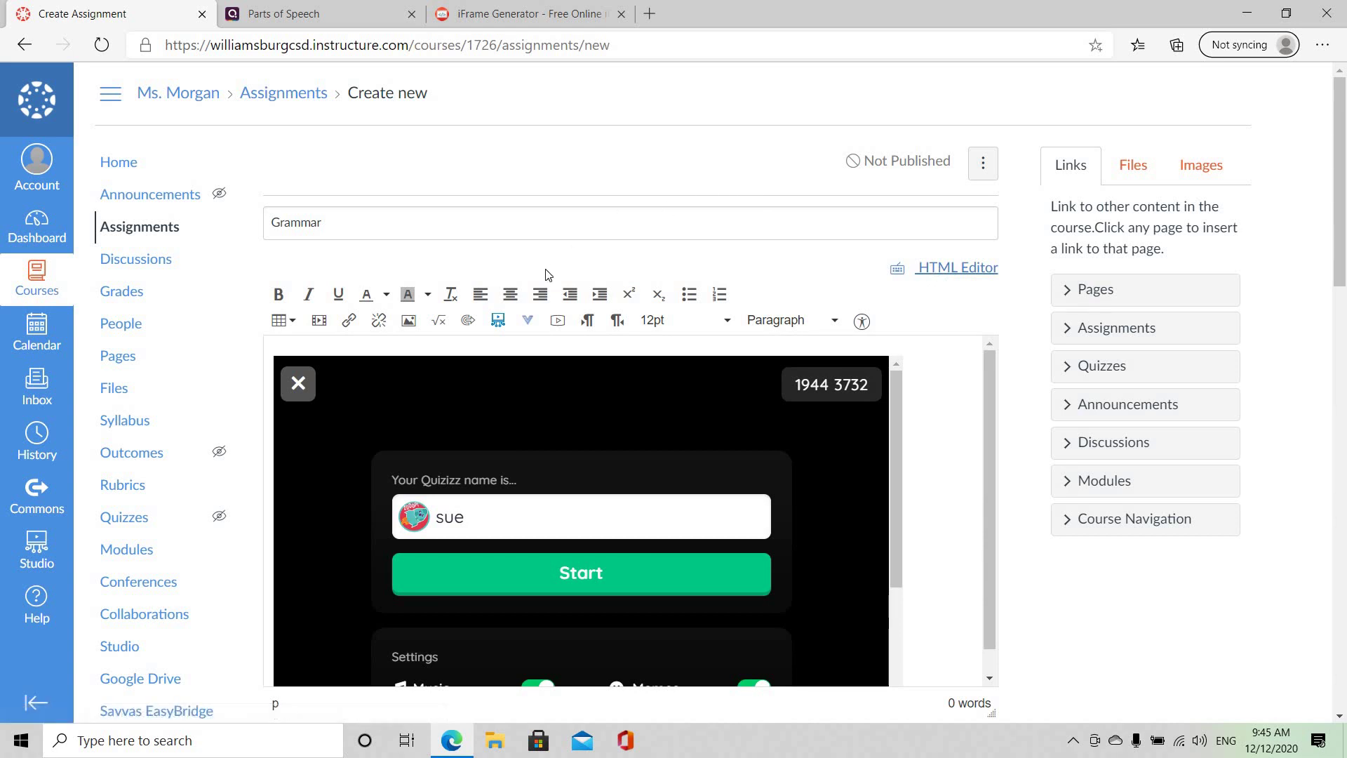
# Center-align the embedded Quizizz iframe in the Grammar description.
pyautogui.click(511, 294)
pyautogui.moveTo(1344, 207); pyautogui.dragTo(1345, 451)
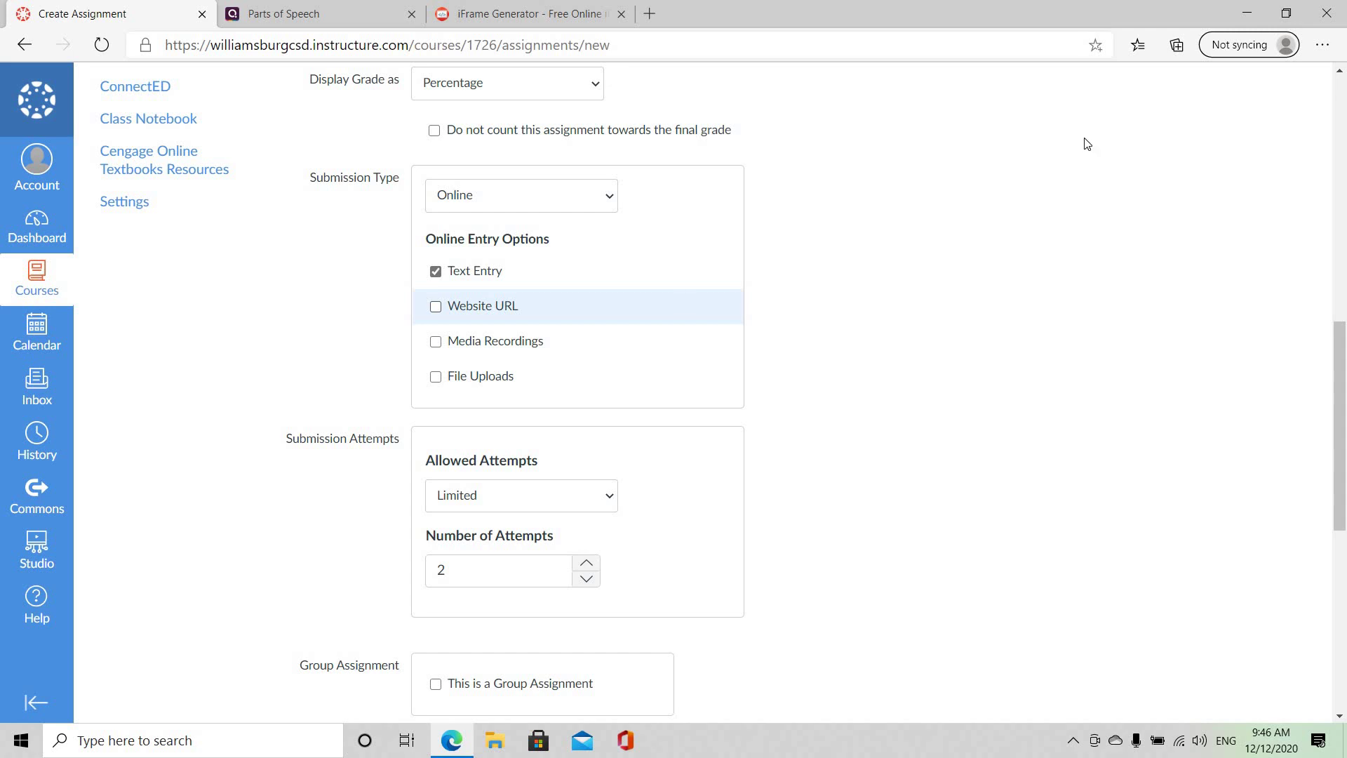
pyautogui.moveTo(1345, 330); pyautogui.dragTo(1345, 520)
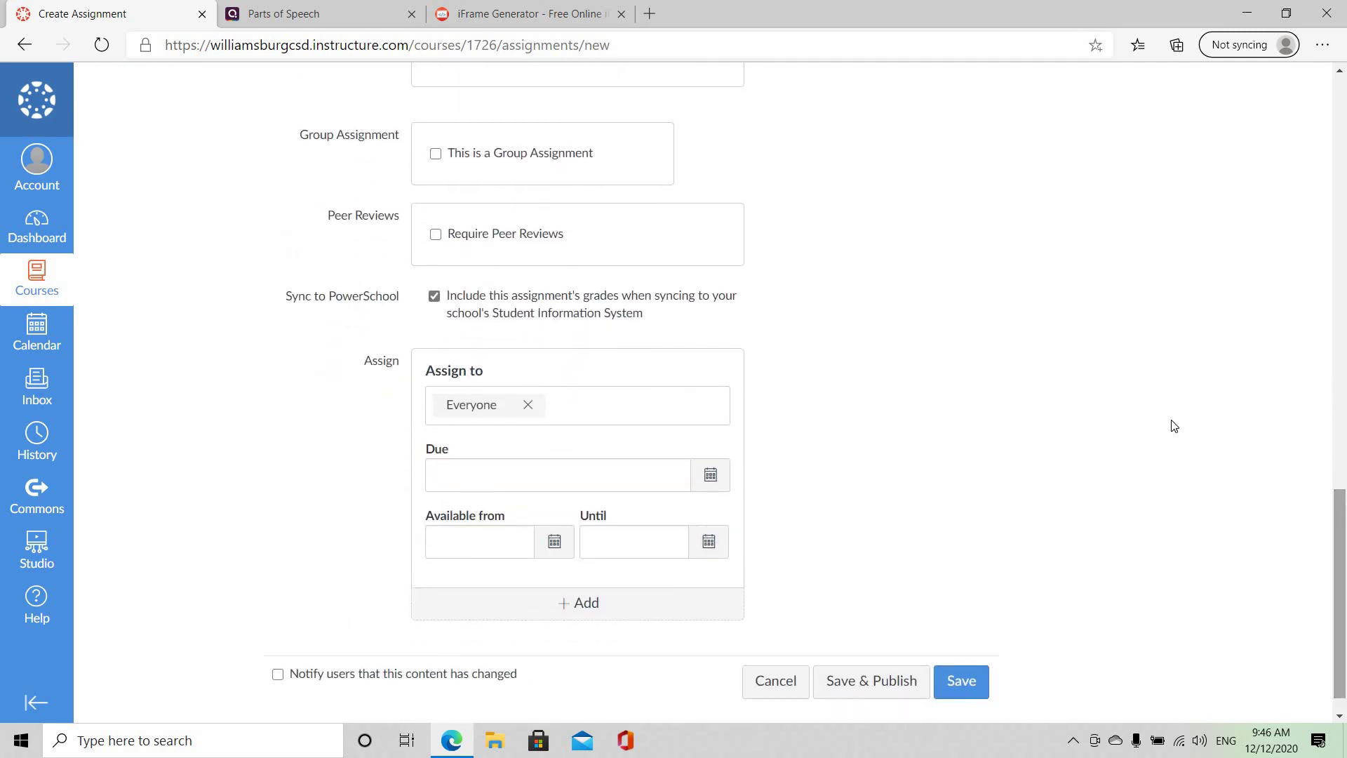
# Set the Grammar assignment due date to Dec 14 and available-from date to Dec 12.
pyautogui.click(708, 478)
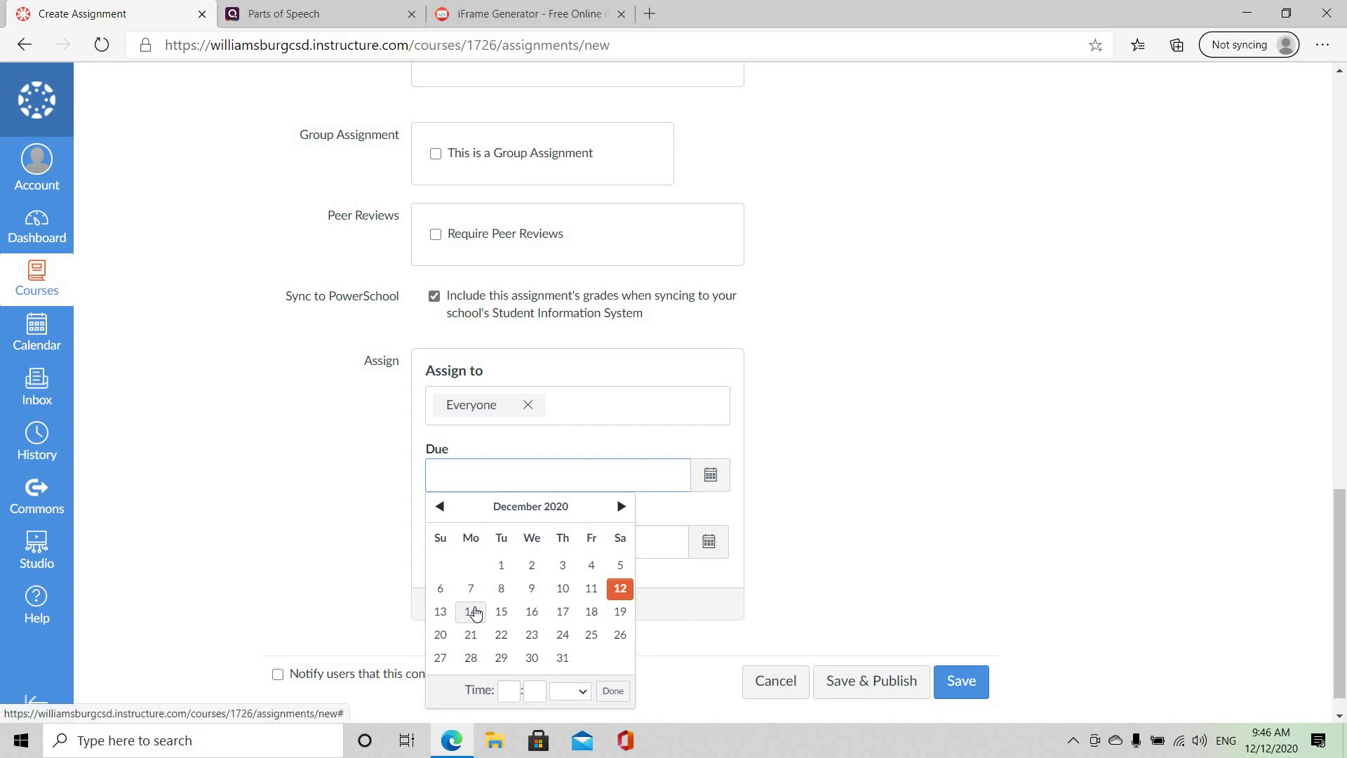
pyautogui.click(471, 612)
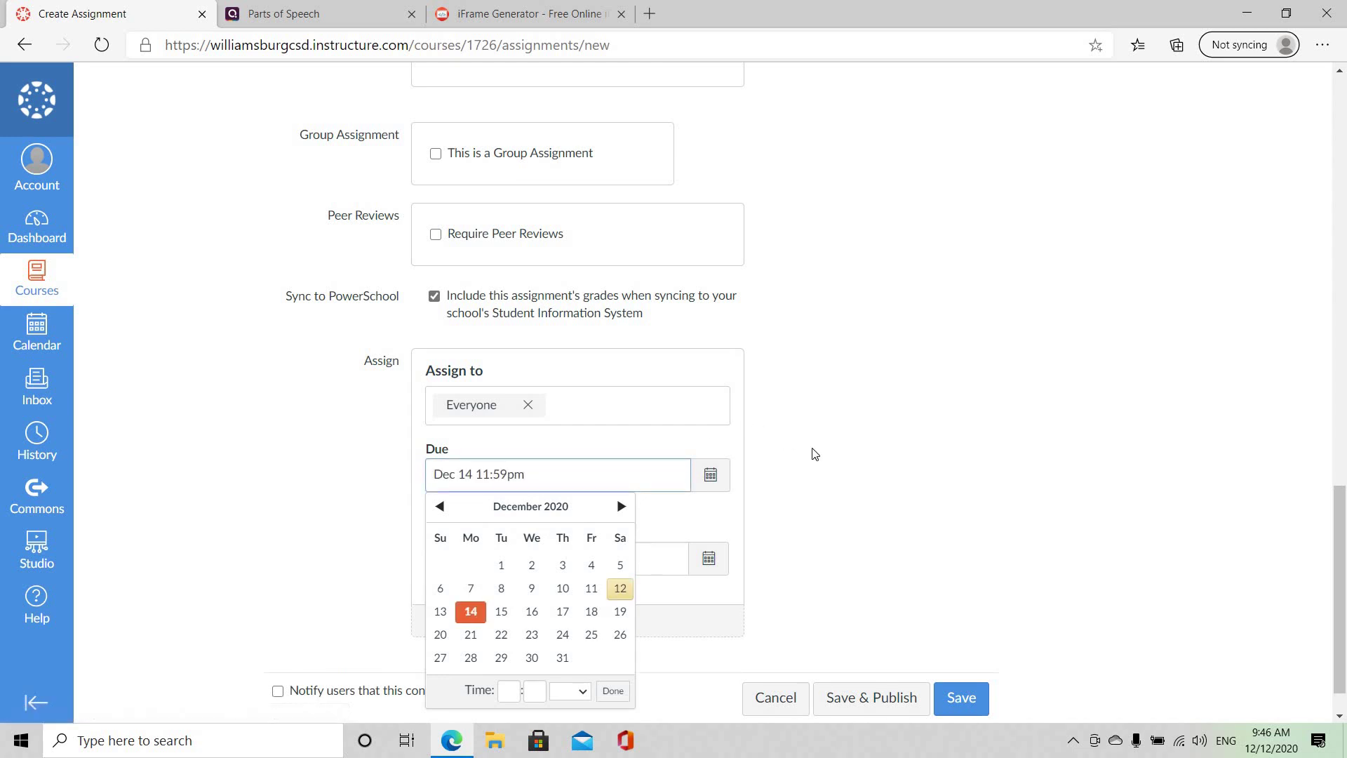
pyautogui.click(388, 522)
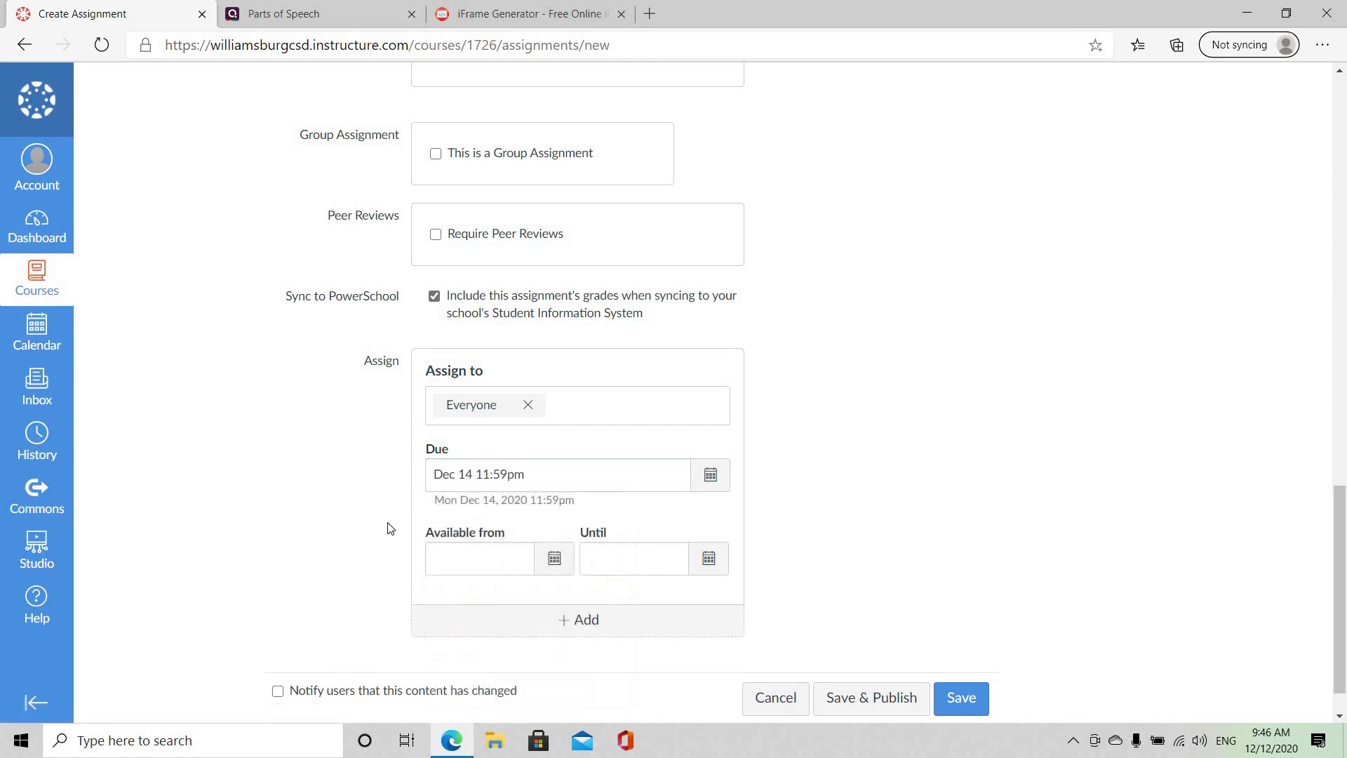
pyautogui.click(555, 558)
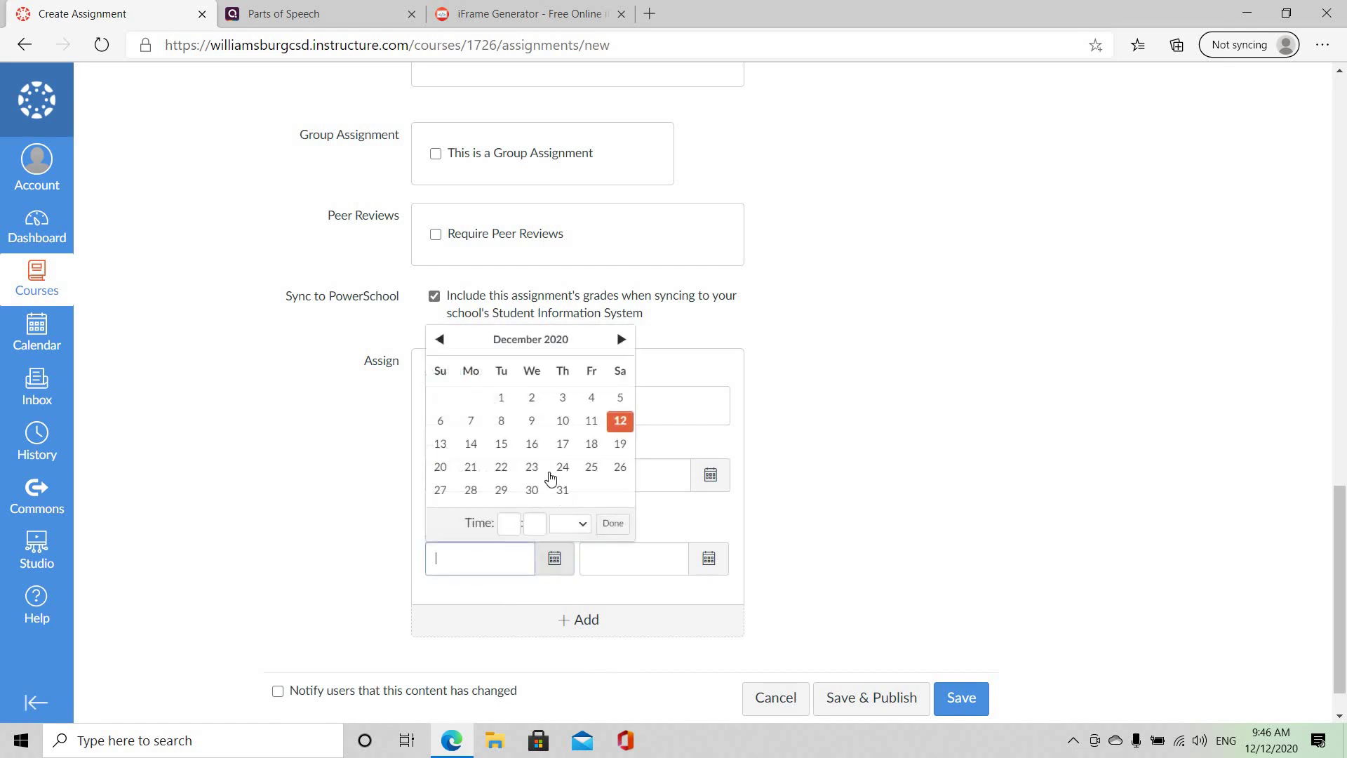
pyautogui.click(621, 421)
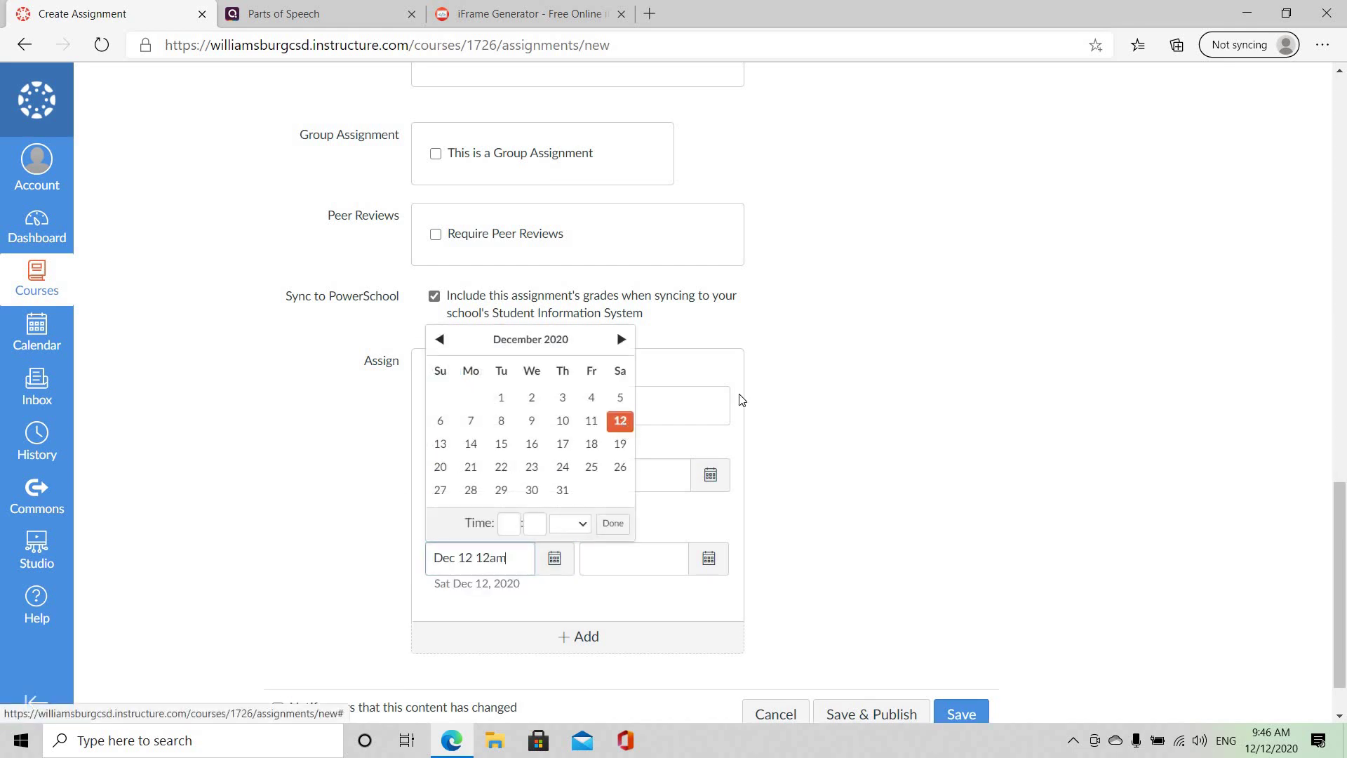
pyautogui.click(821, 438)
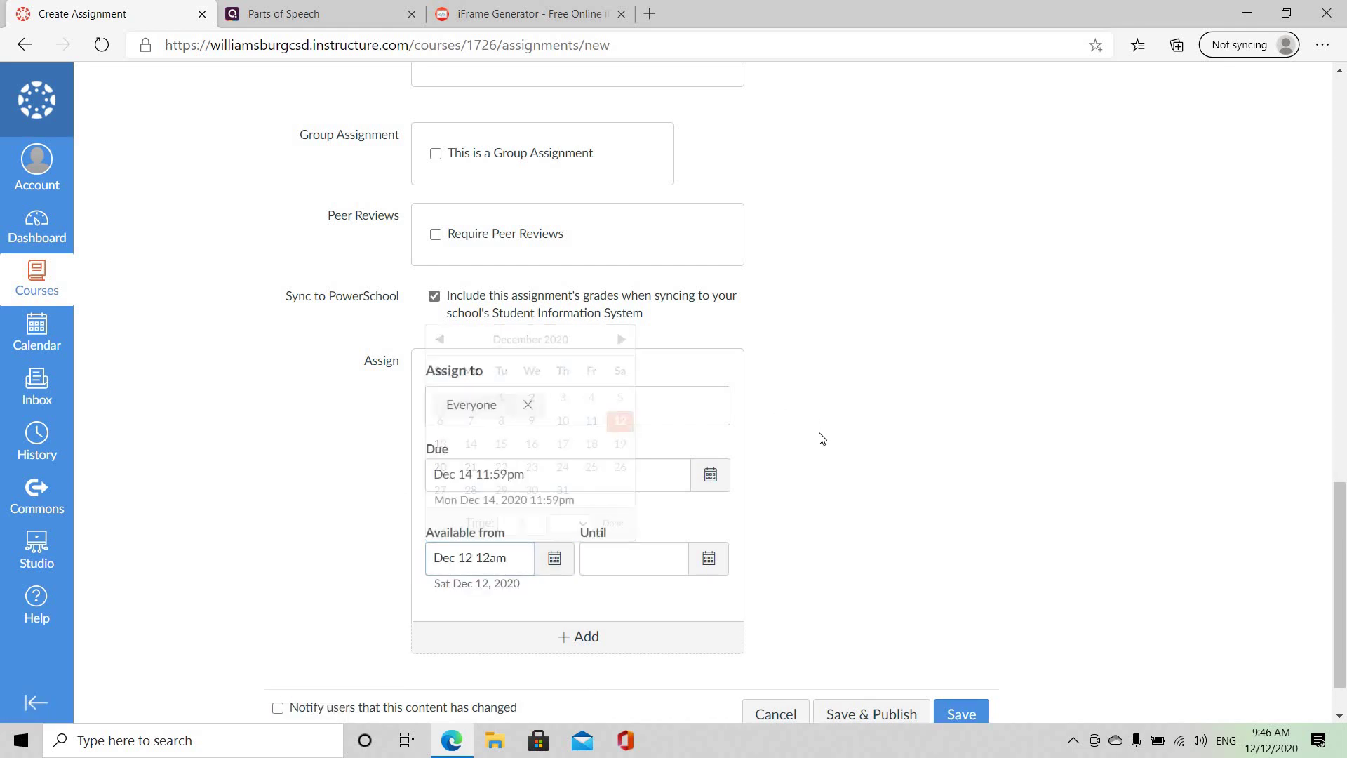
# Set the until date to Dec 16, then save and publish the assignment.
pyautogui.click(710, 559)
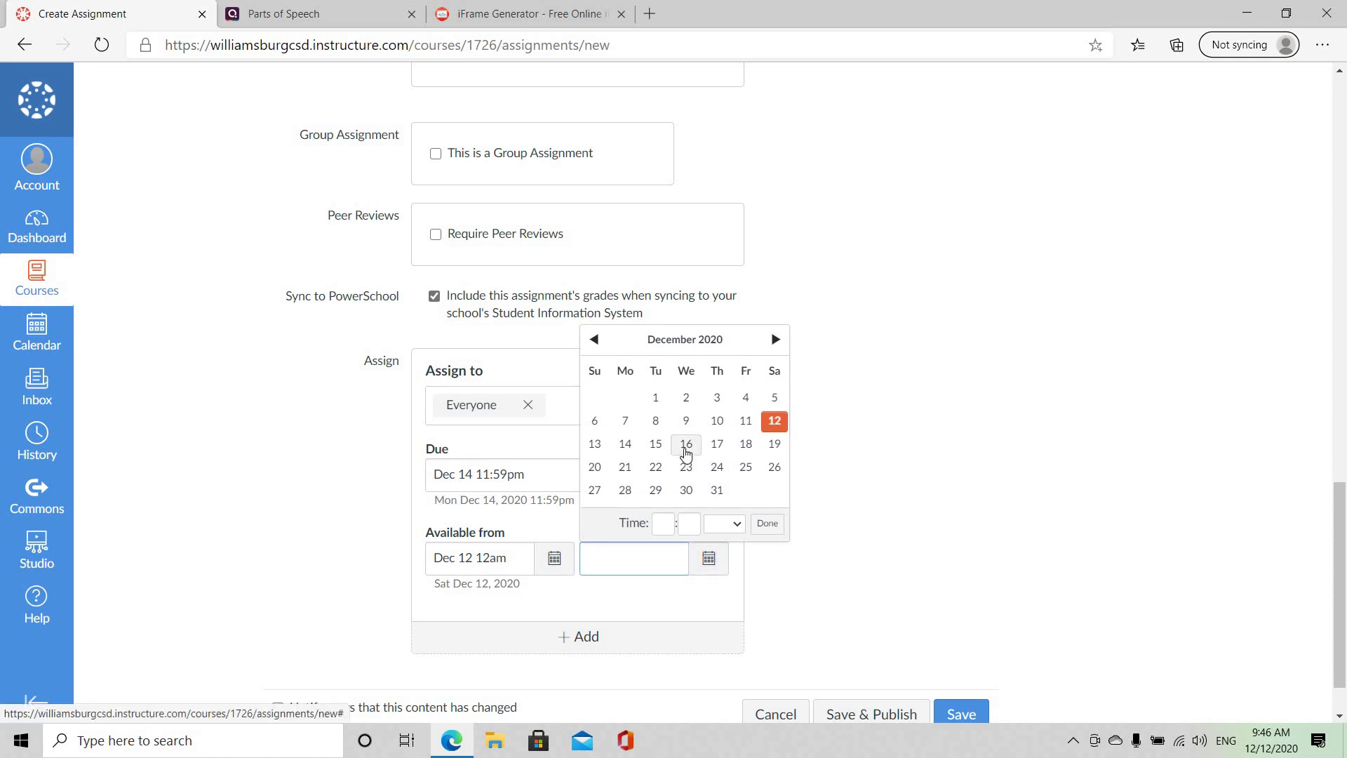
pyautogui.click(687, 449)
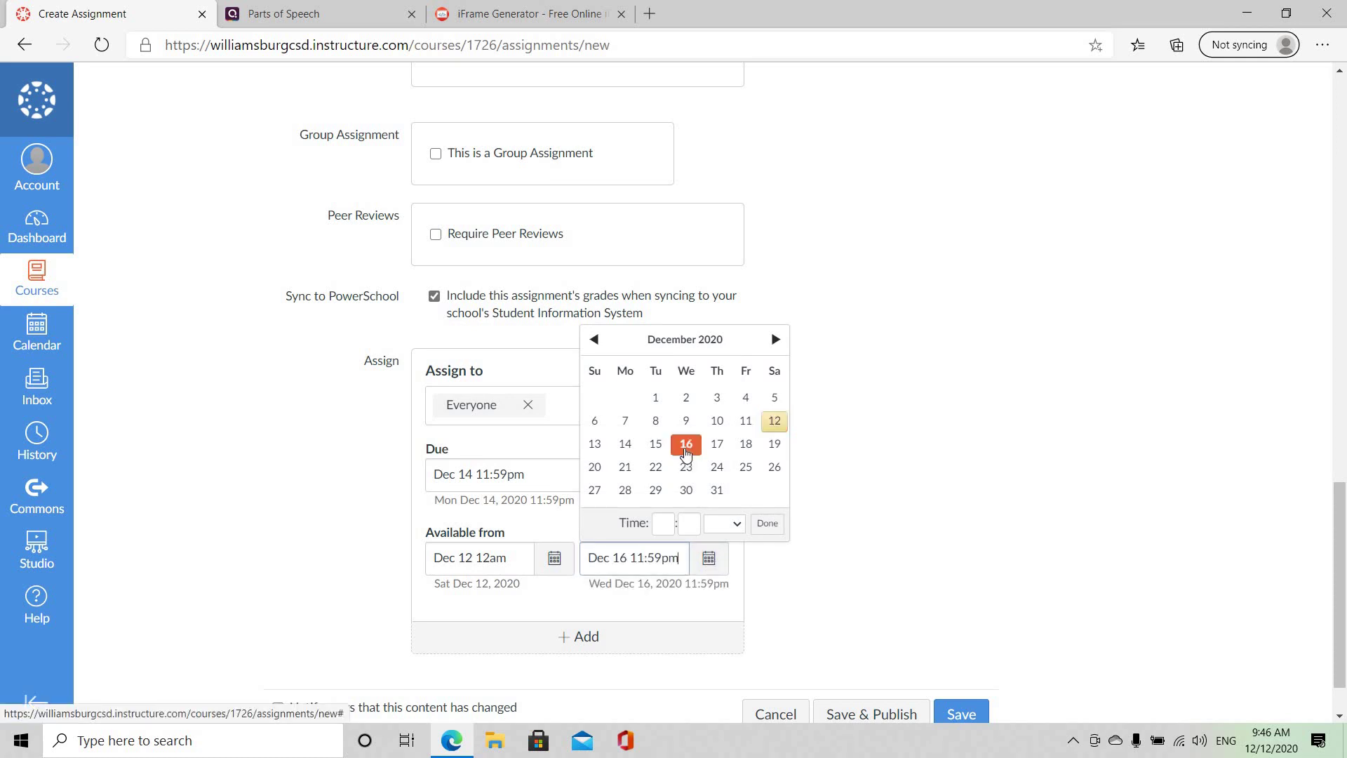
pyautogui.click(931, 358)
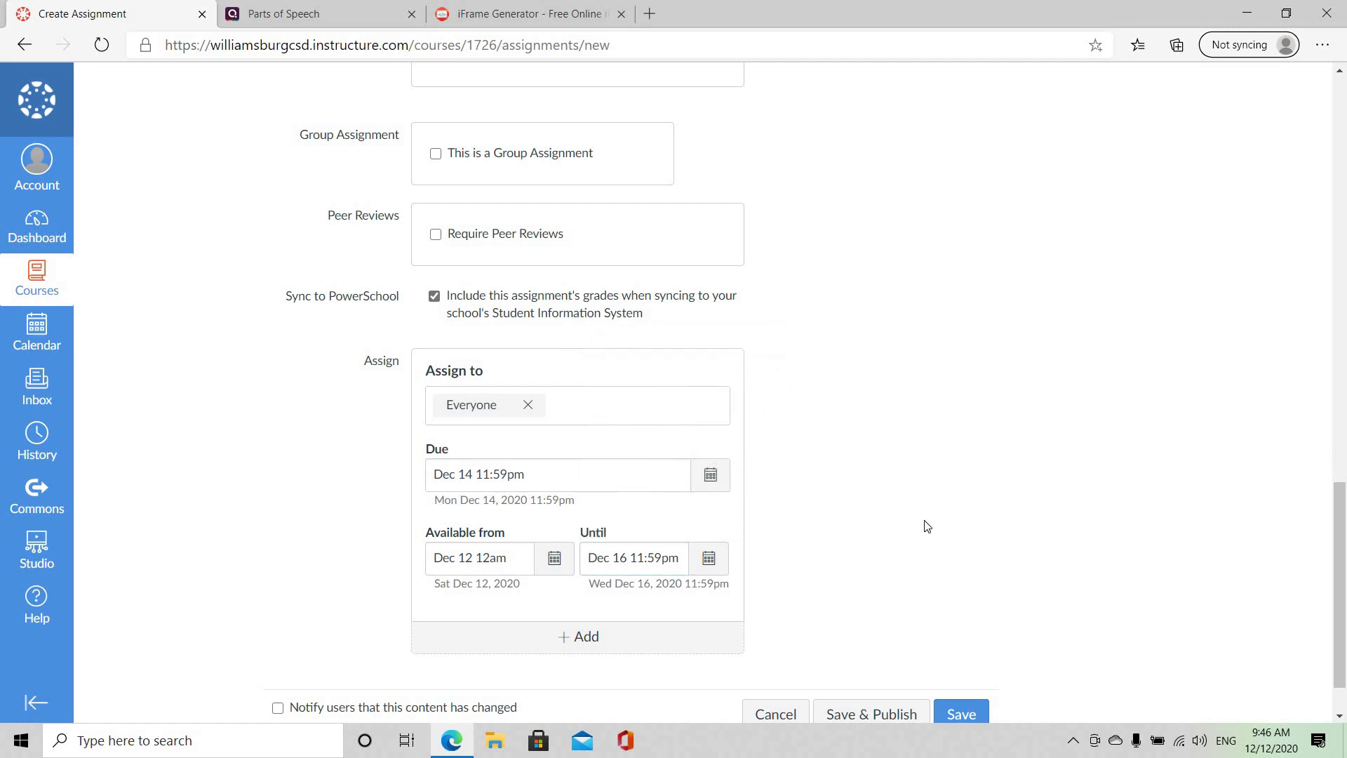
pyautogui.click(874, 714)
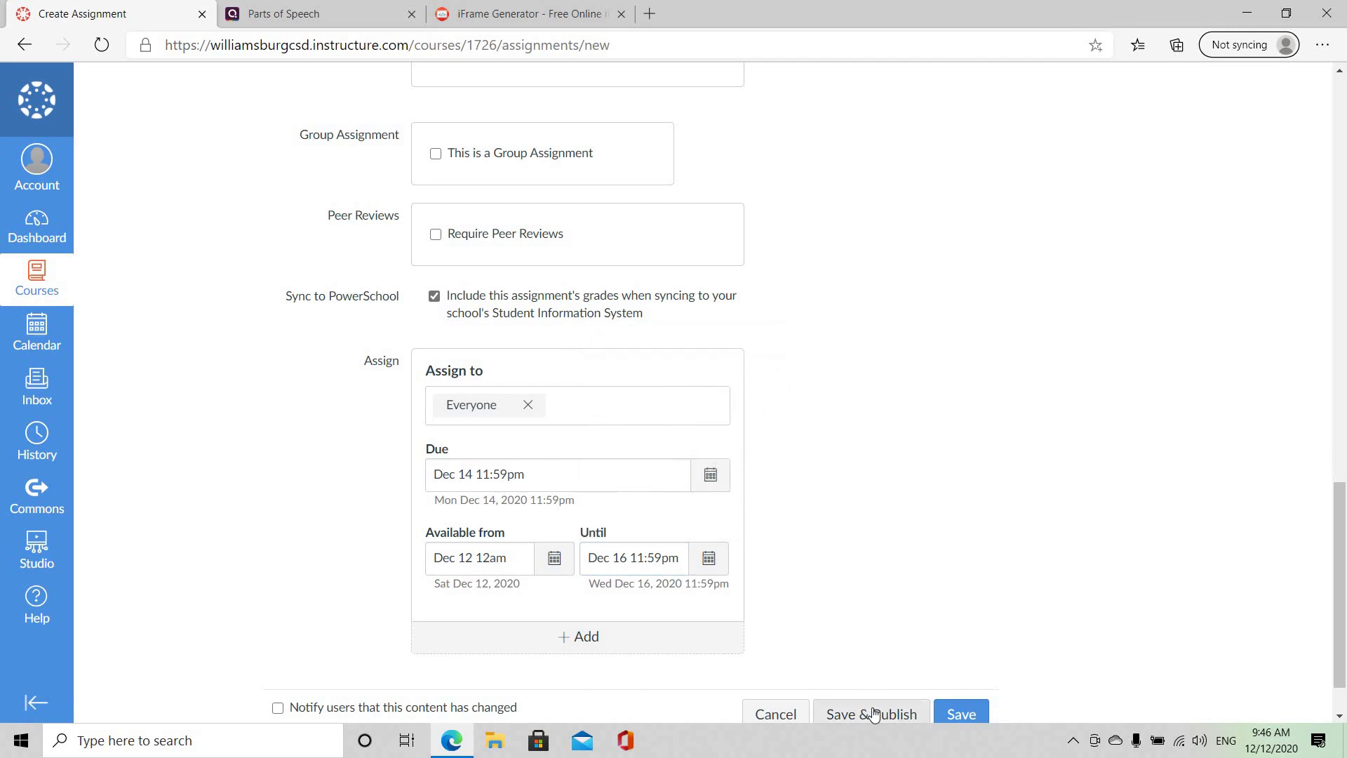
pyautogui.click(874, 714)
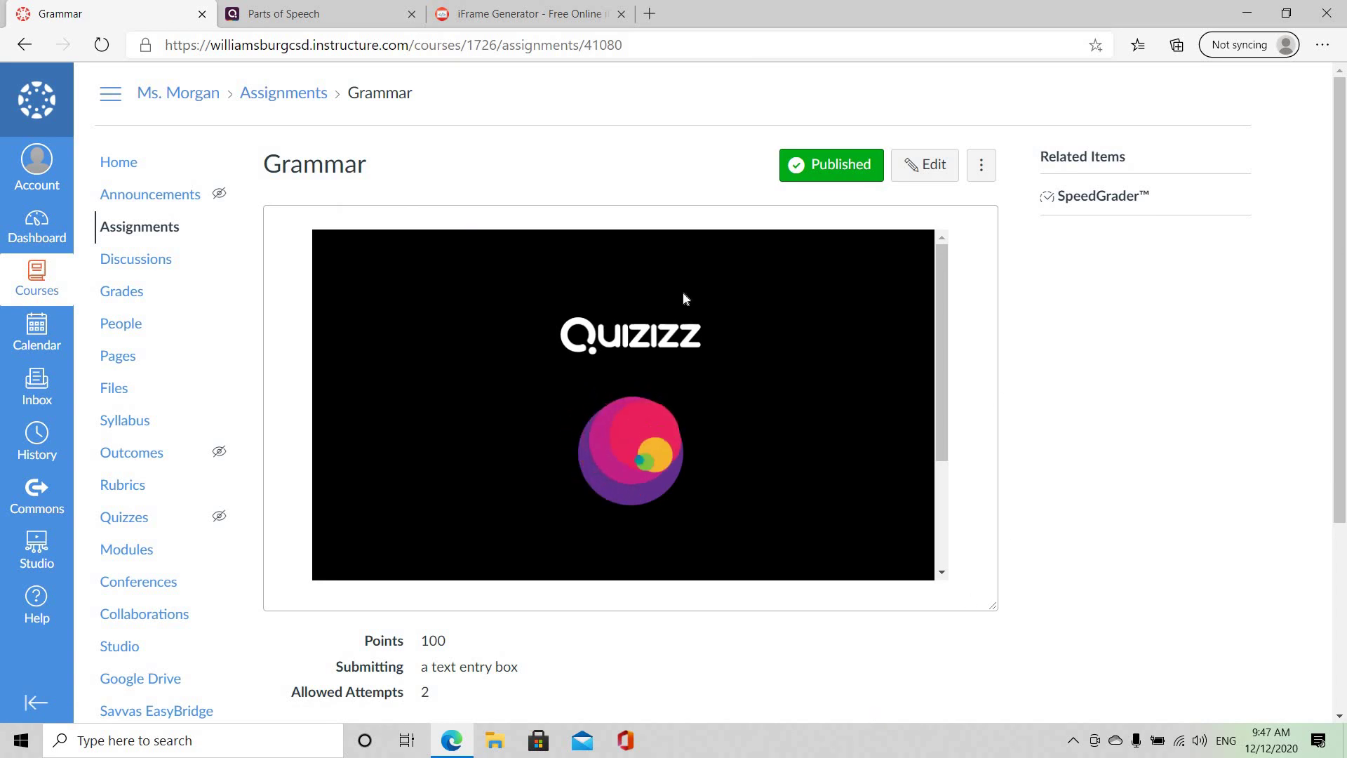
# Enter Student View from the course home page and open Grammar from the Assignments list.
pyautogui.click(134, 167)
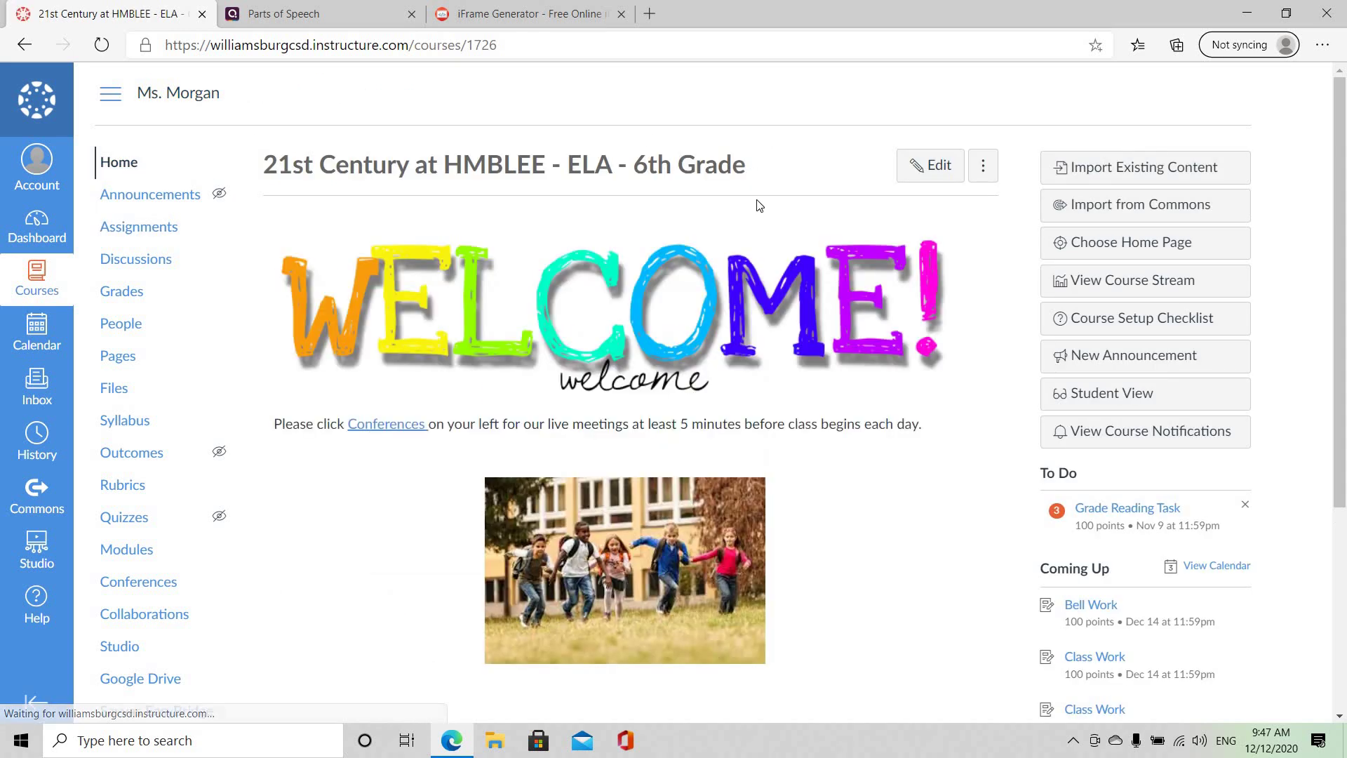
pyautogui.click(1060, 397)
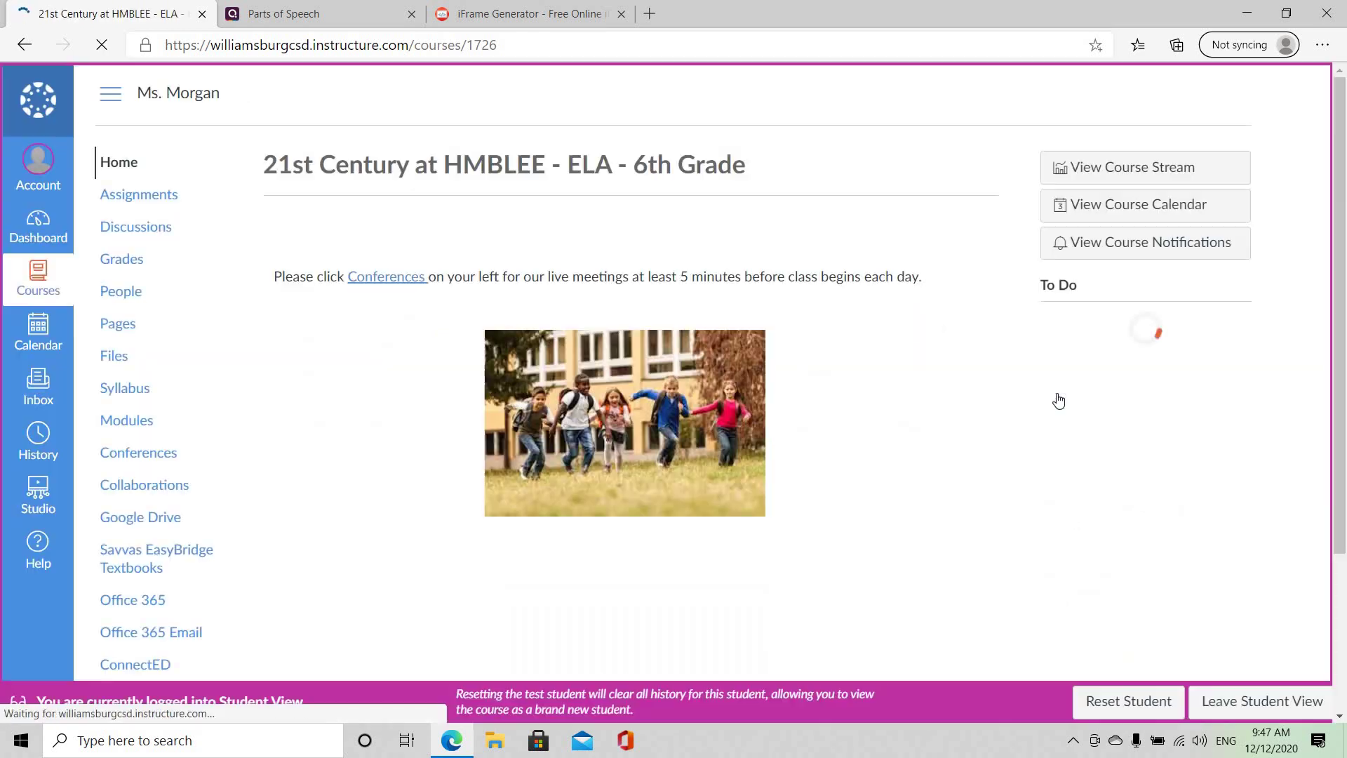
pyautogui.click(160, 198)
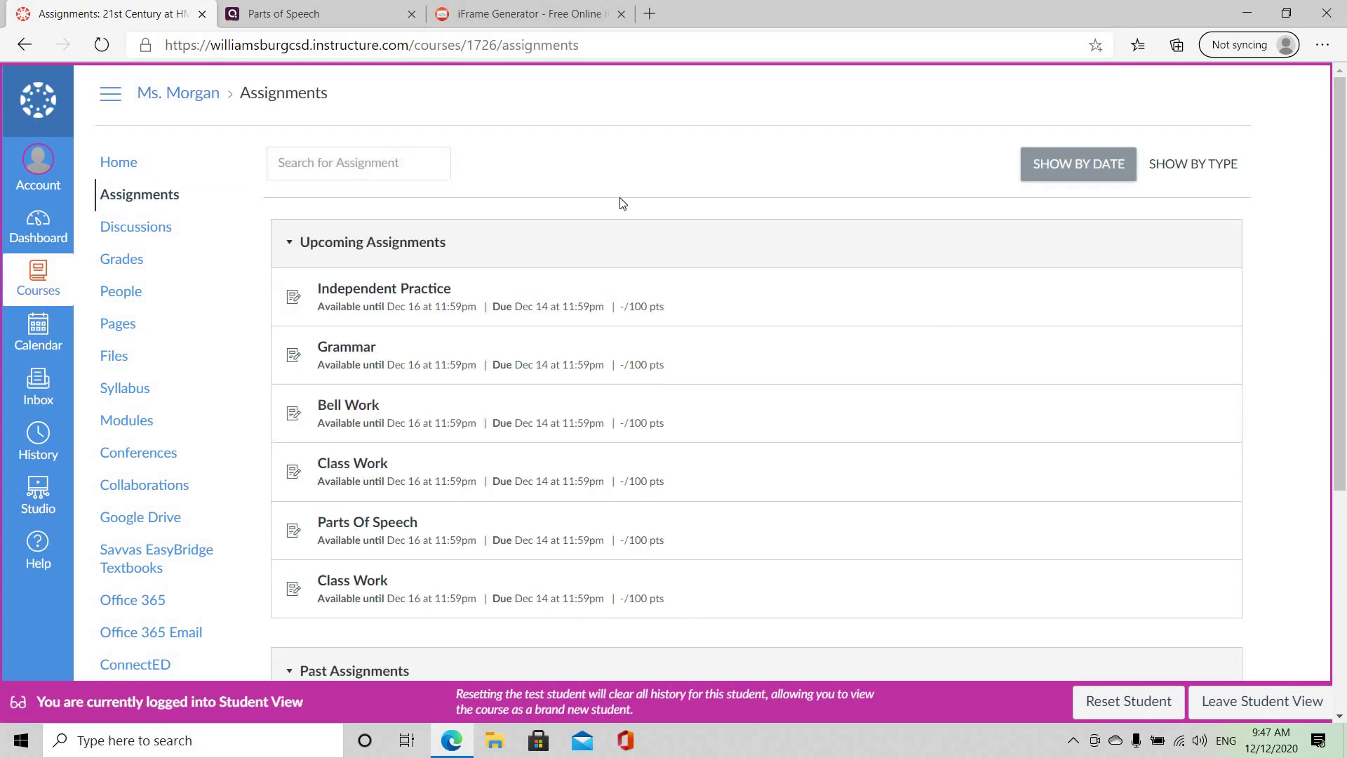
pyautogui.click(344, 349)
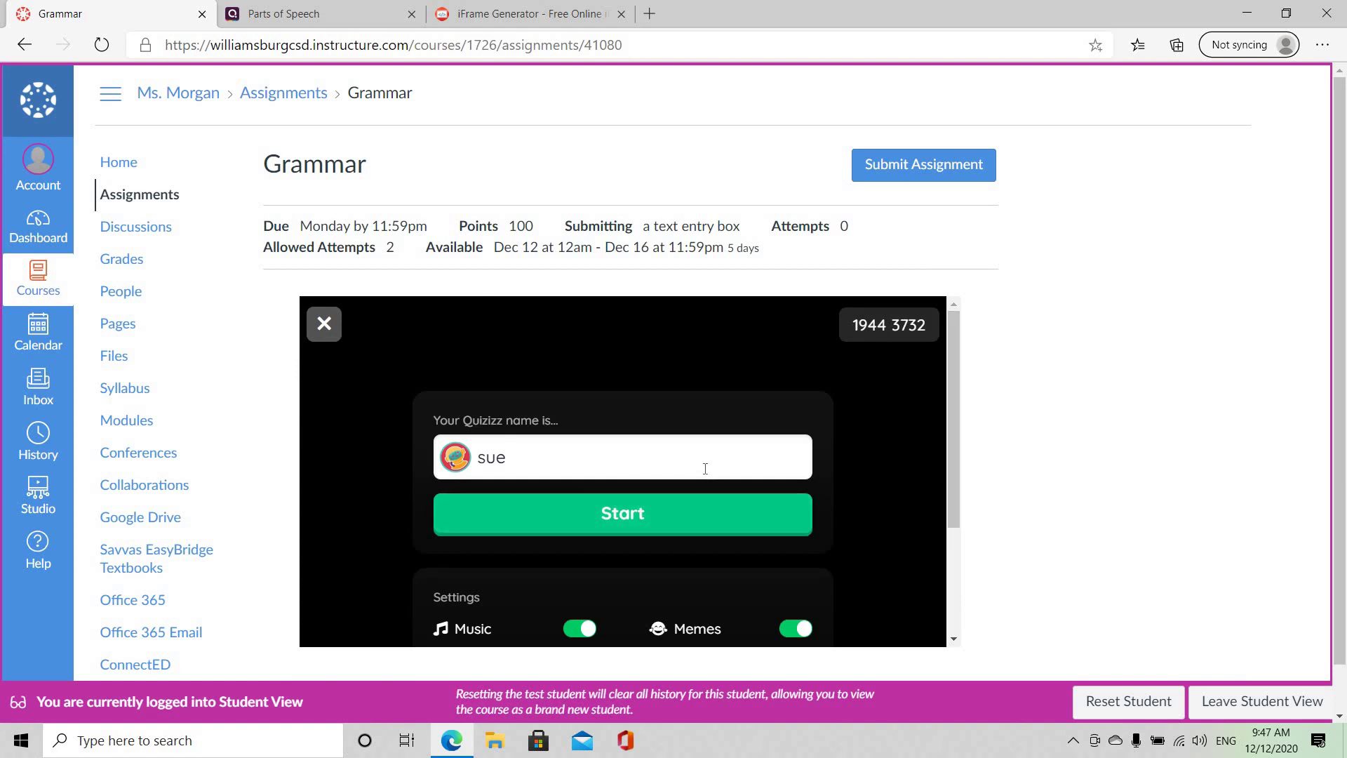
# Join the embedded Quizizz game, begin playing, and answer question 1 with 'noun'.
pyautogui.click(678, 523)
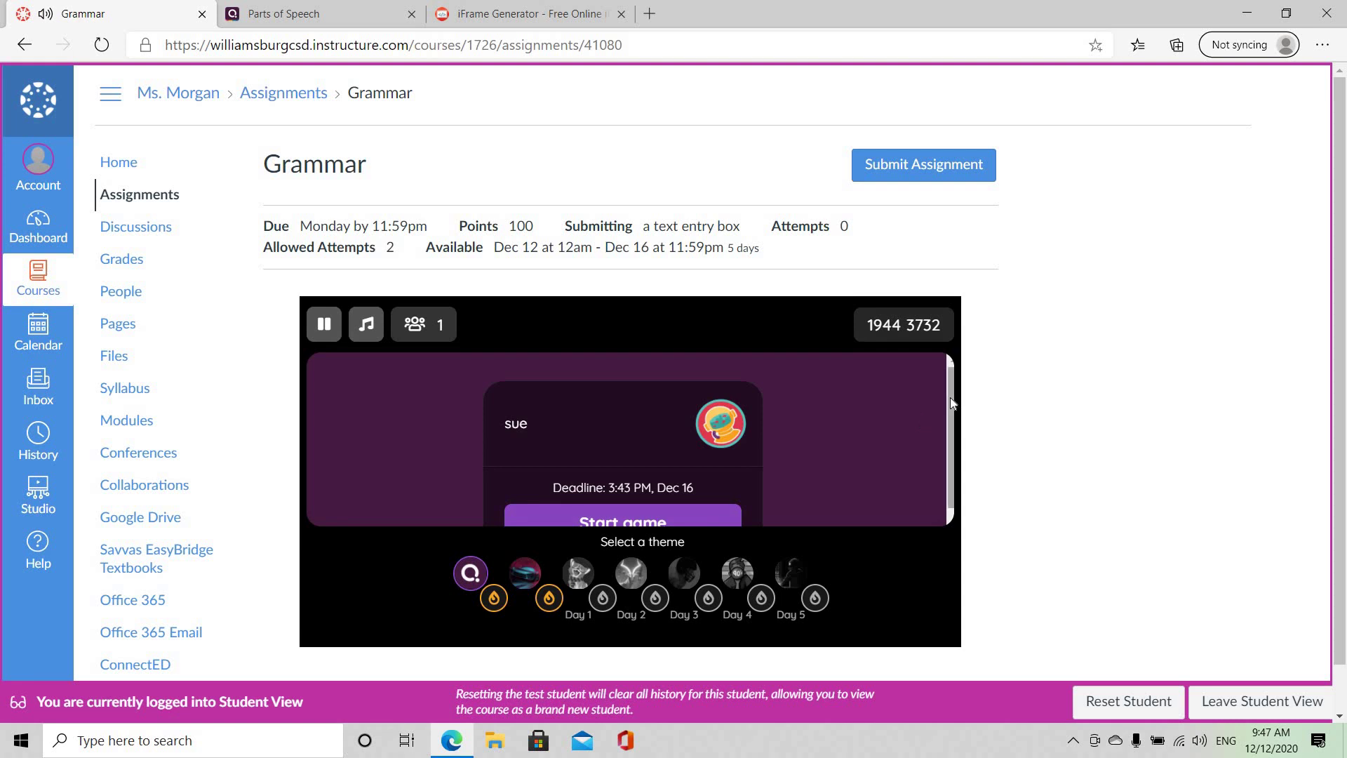
pyautogui.moveTo(950, 398); pyautogui.dragTo(953, 449)
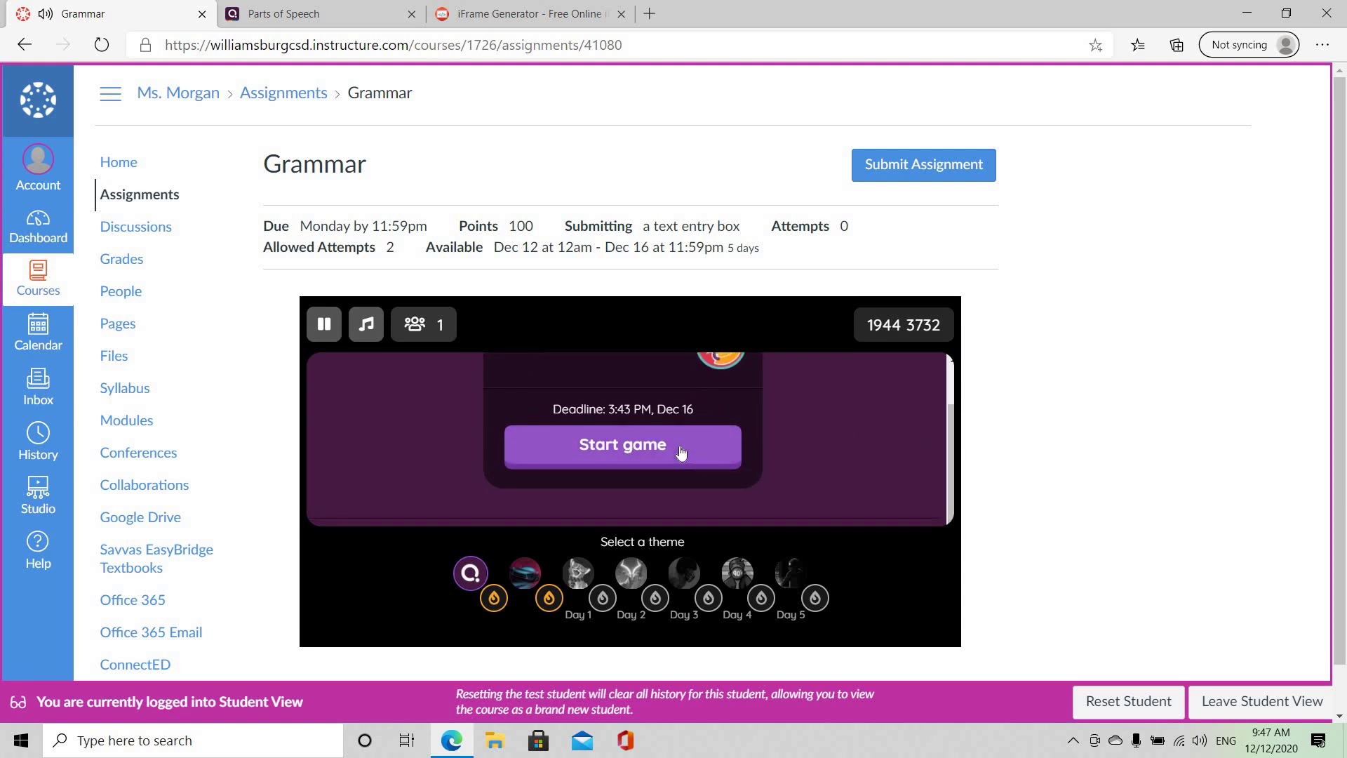
pyautogui.click(680, 447)
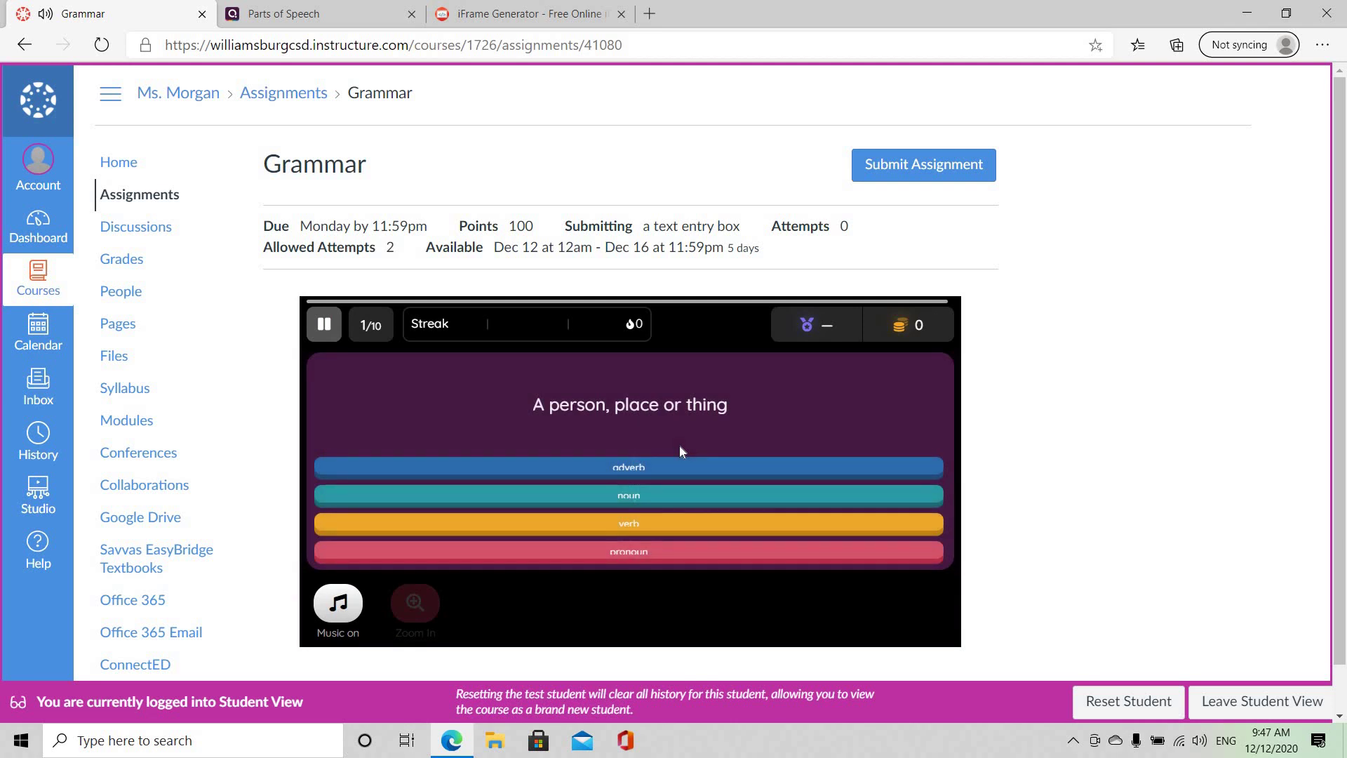
pyautogui.click(663, 495)
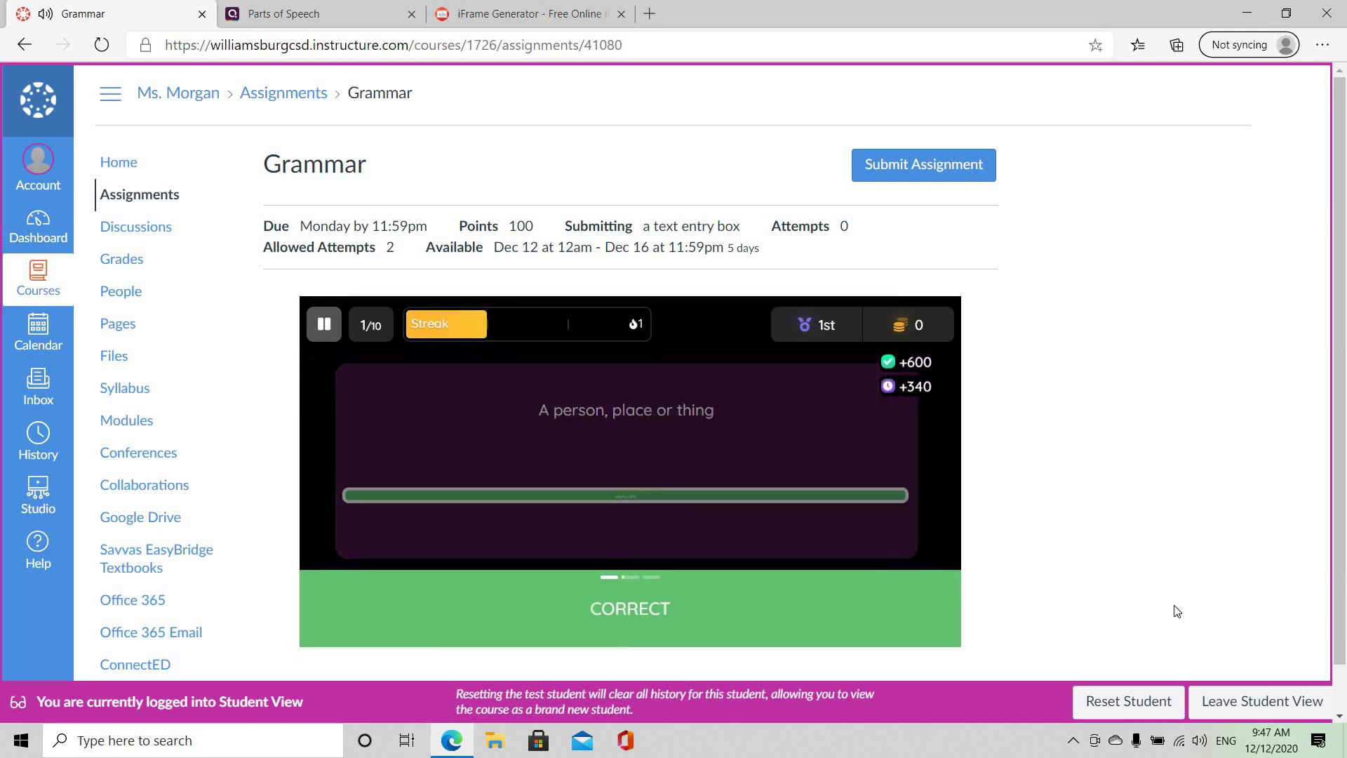
# Leave Student View to return to the teacher view of the Grammar assignment.
pyautogui.click(1267, 710)
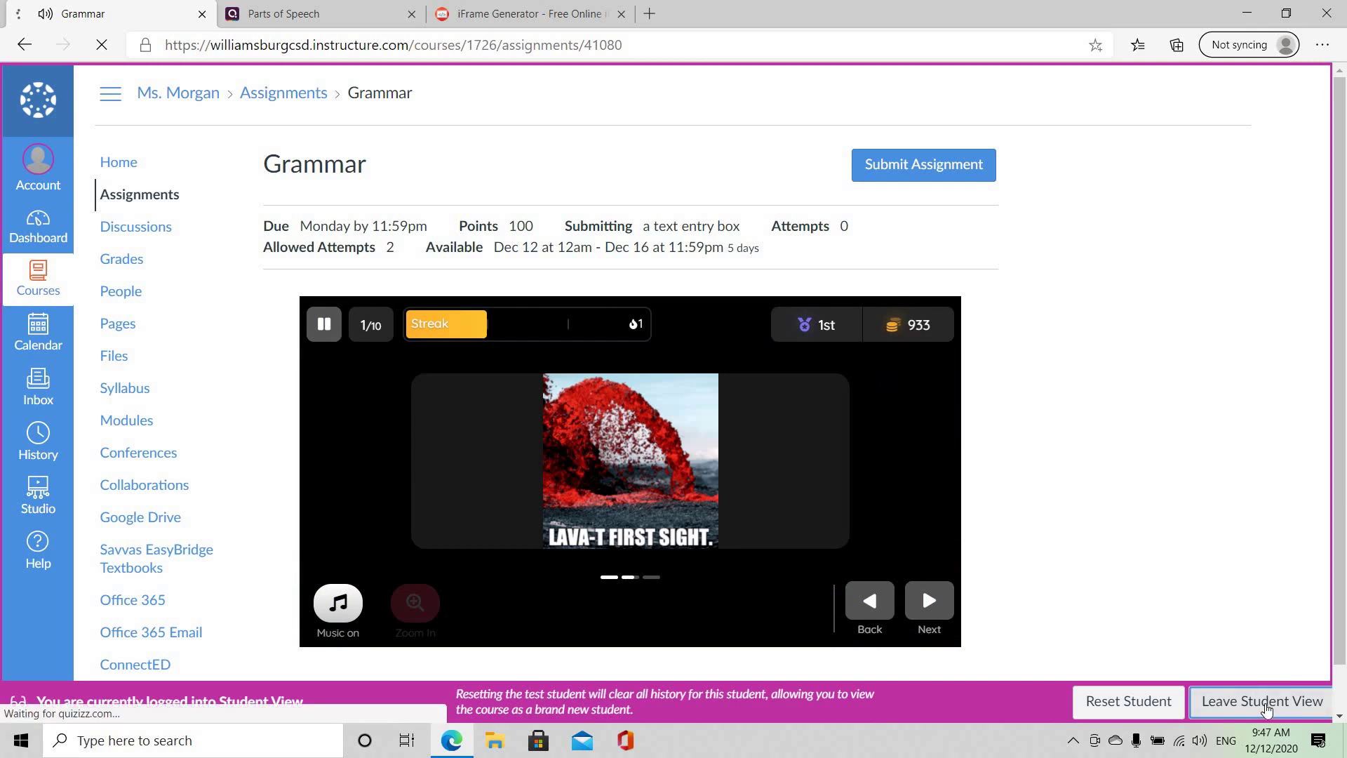